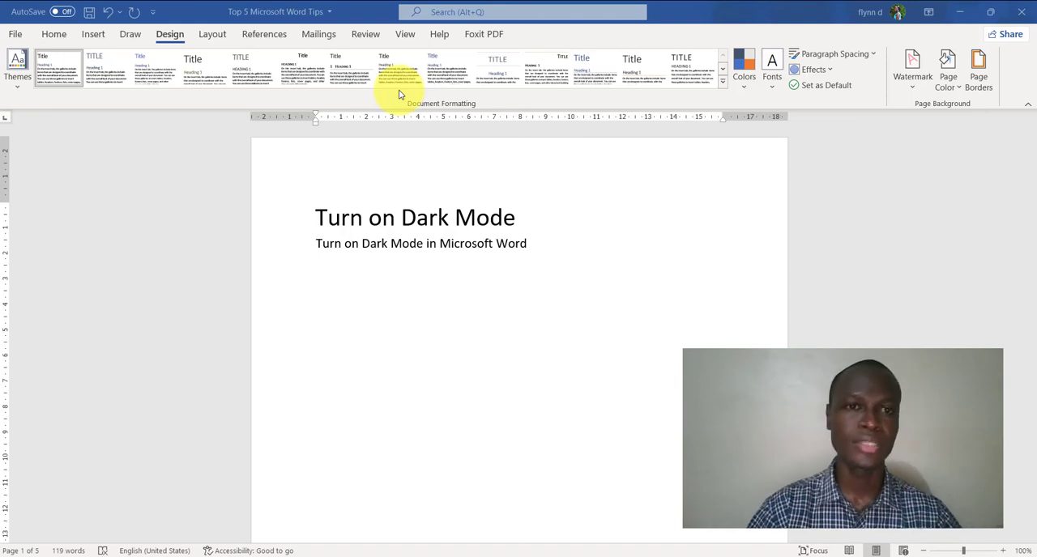
Step: Set the Office theme to Black in the account settings and return to the document
{"action": "left_click", "coordinate": [18, 38]}
{"action": "left_click", "coordinate": [16, 35]}
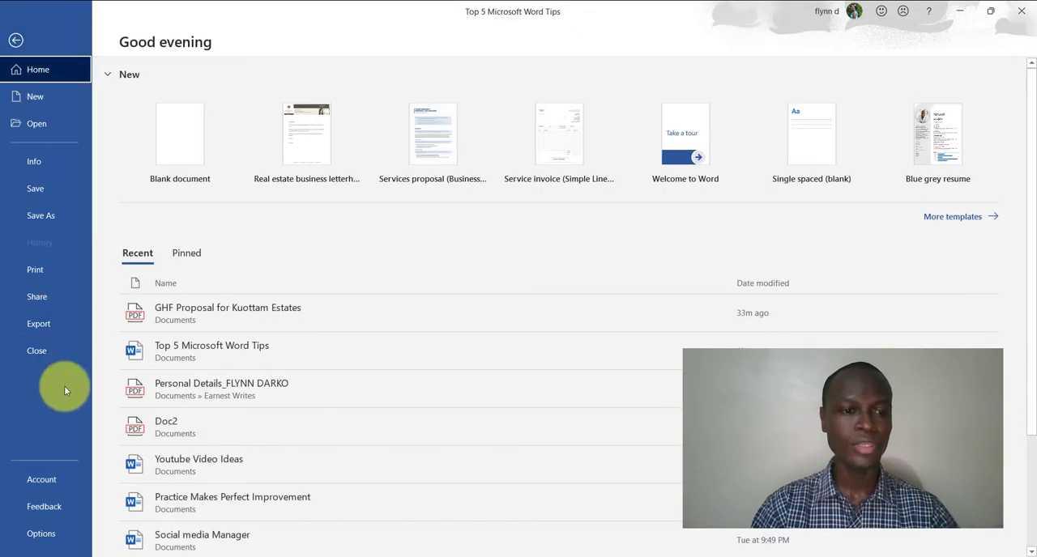
{"action": "left_click", "coordinate": [42, 480]}
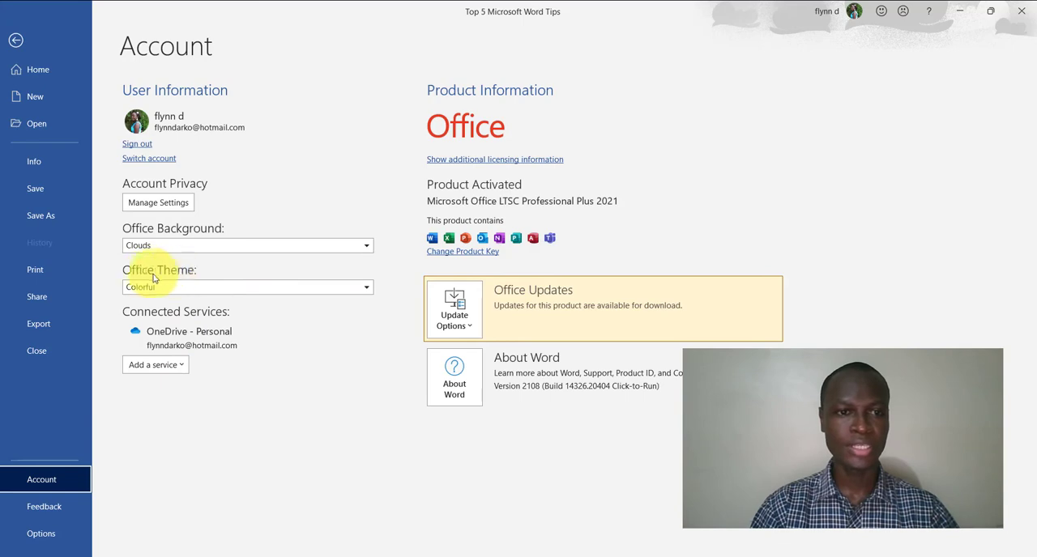
{"action": "left_click", "coordinate": [301, 288]}
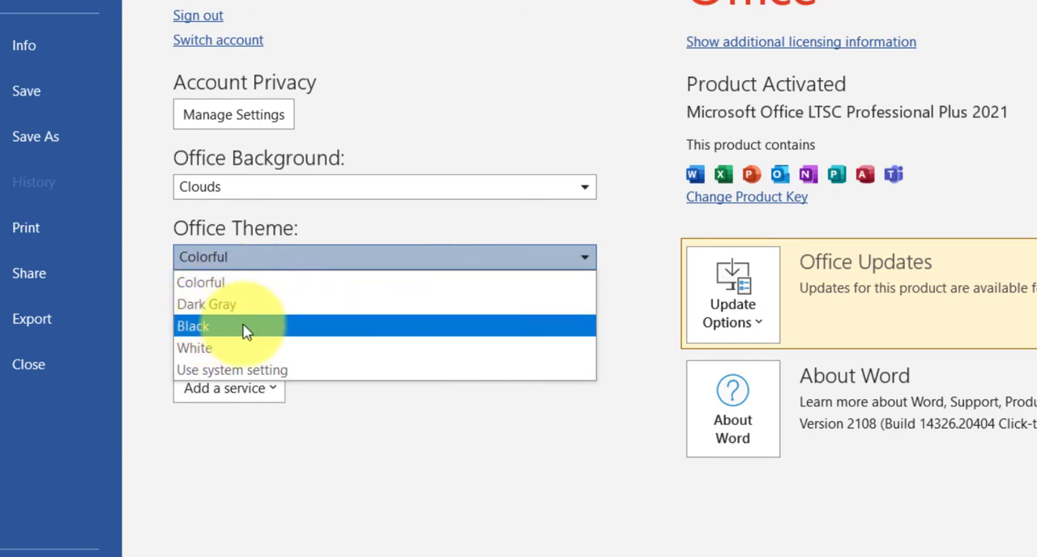
{"action": "left_click", "coordinate": [245, 326]}
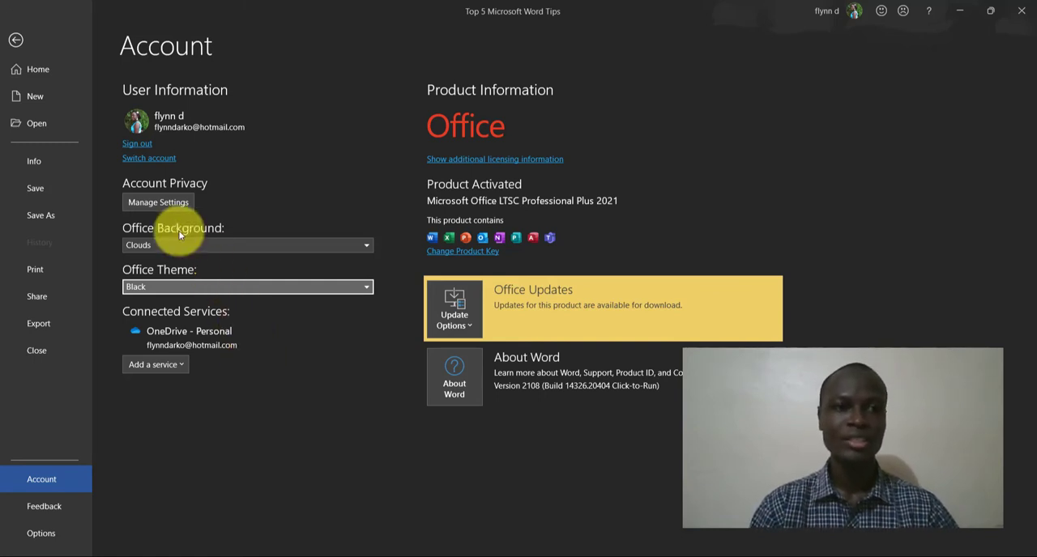
{"action": "left_click", "coordinate": [16, 40]}
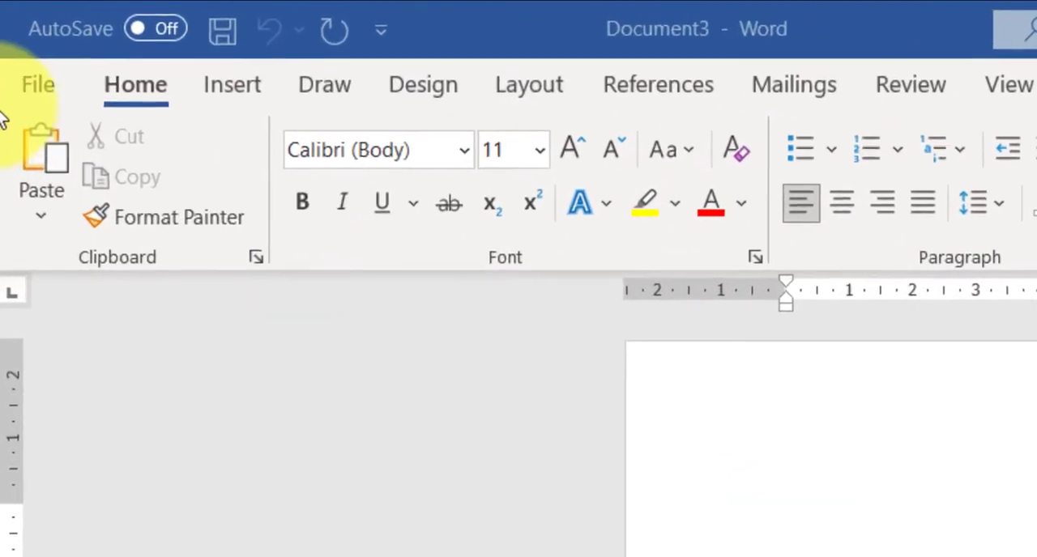
Step: Open the PDF "GHF Proposal for Kuottam Estates" from the Documents folder, converting it to an editable document
{"action": "left_click", "coordinate": [38, 84]}
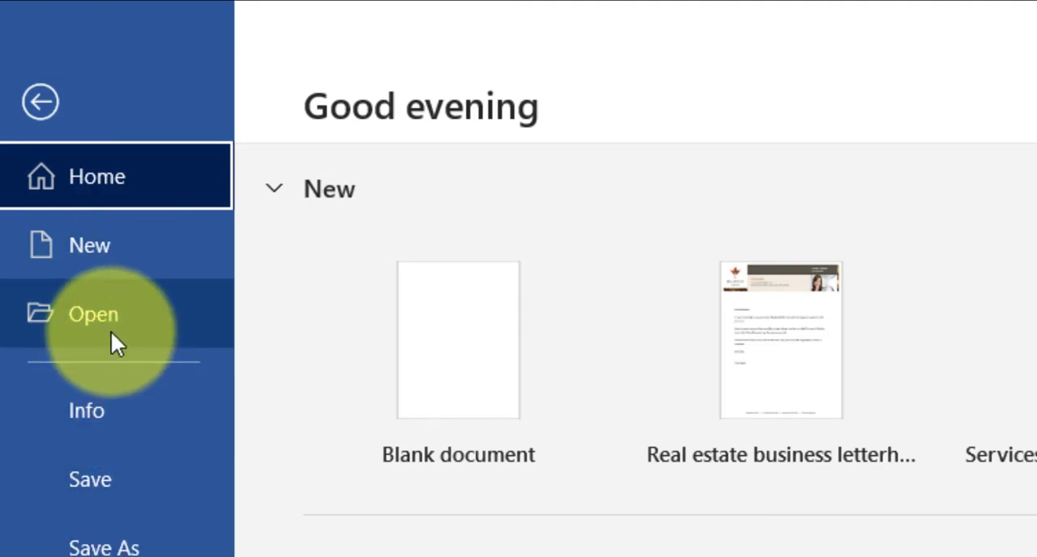
{"action": "left_click", "coordinate": [111, 331]}
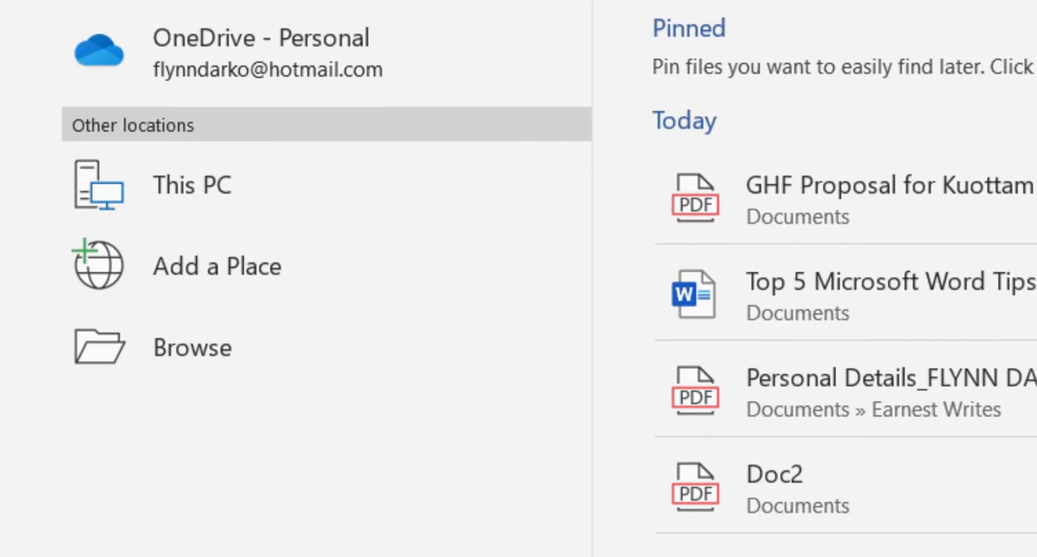
{"action": "left_click", "coordinate": [218, 351]}
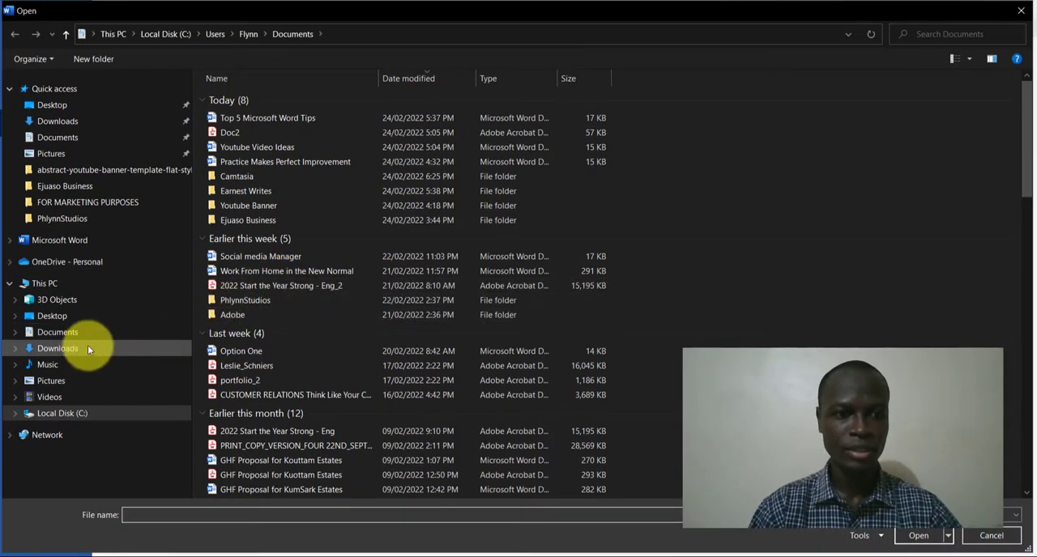
{"action": "left_click", "coordinate": [58, 332]}
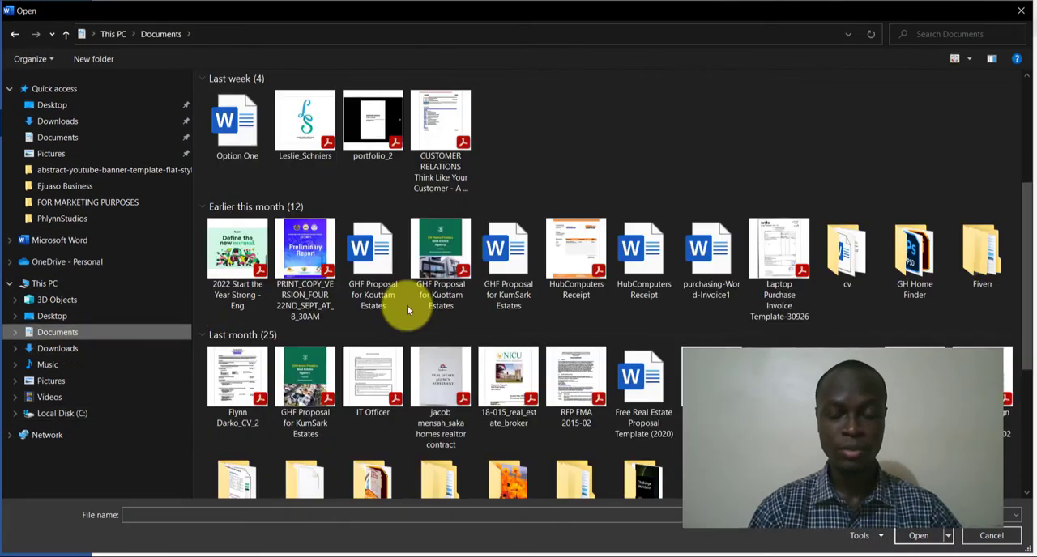
{"action": "double_click", "coordinate": [435, 271]}
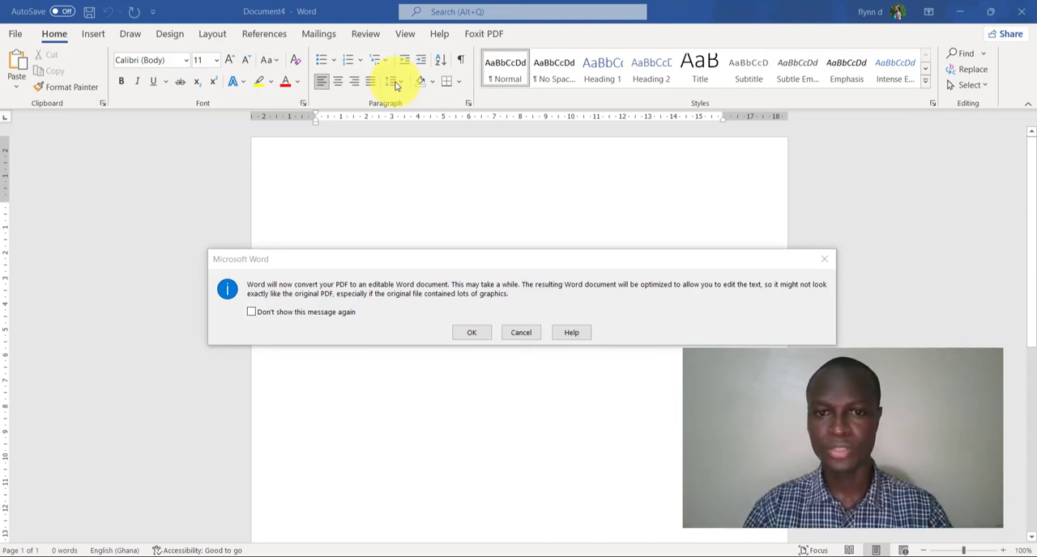
{"action": "left_click", "coordinate": [468, 334]}
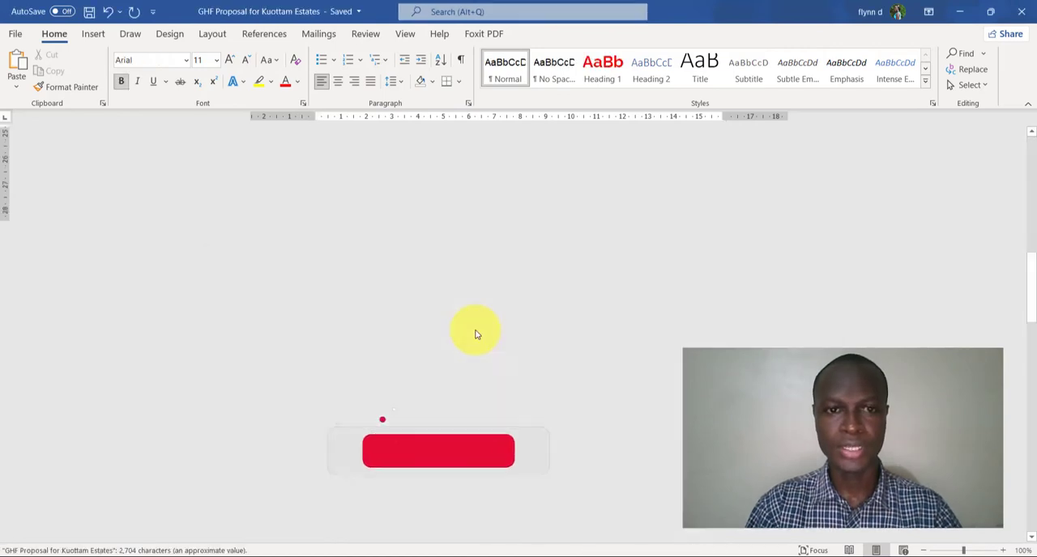
Step: Add the test text "jbfjsdjsjksdadnmsnandlasd" after "Seller." in the Introduction, and "asbdlkndlsnsslsa" on a new line below
{"action": "scroll", "coordinate": [477, 334], "scroll_direction": "down", "scroll_amount": 3}
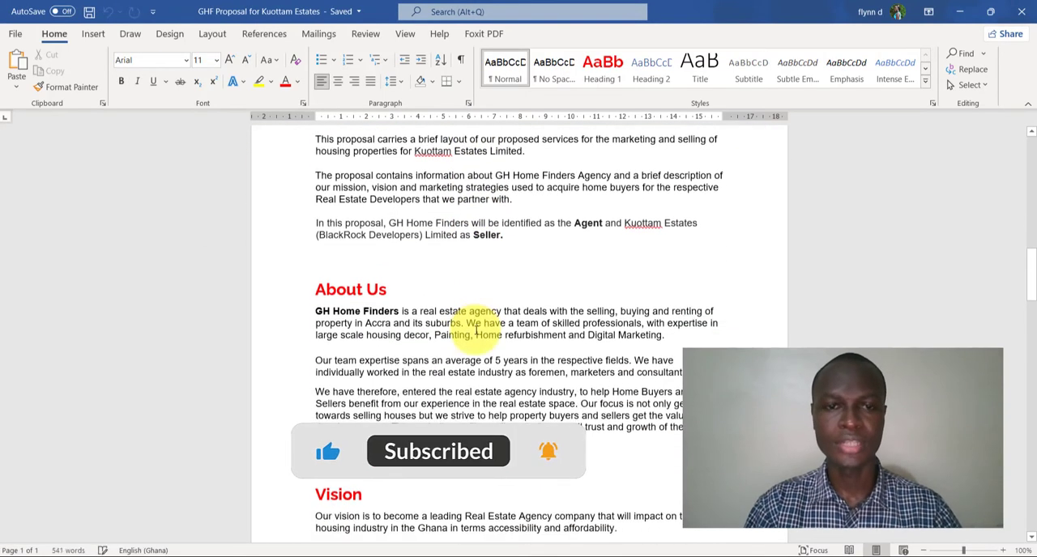
{"action": "scroll", "coordinate": [476, 324], "scroll_direction": "up", "scroll_amount": 2}
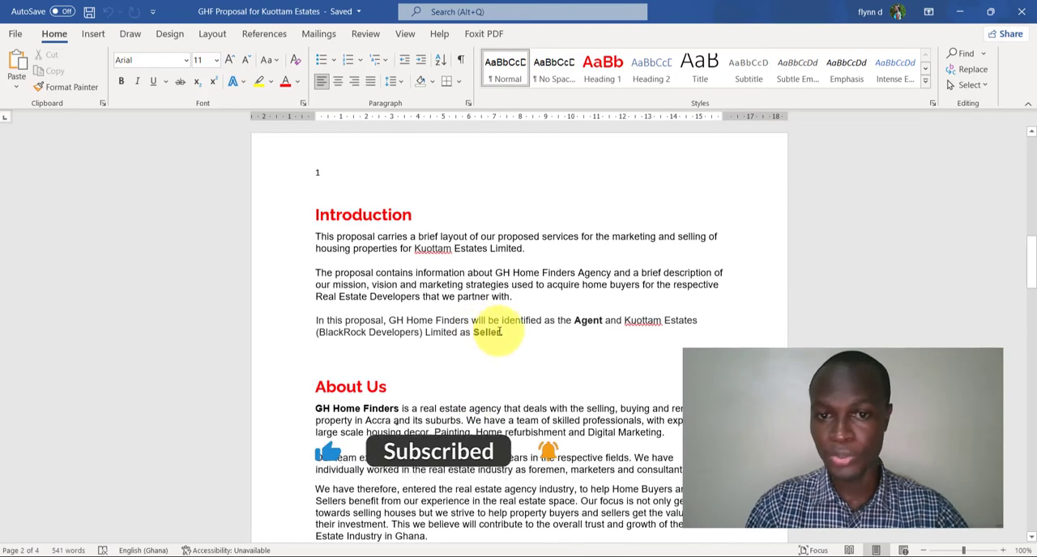
{"action": "left_click", "coordinate": [507, 333]}
{"action": "type", "text": "jbjsdjsjksdadnm"}
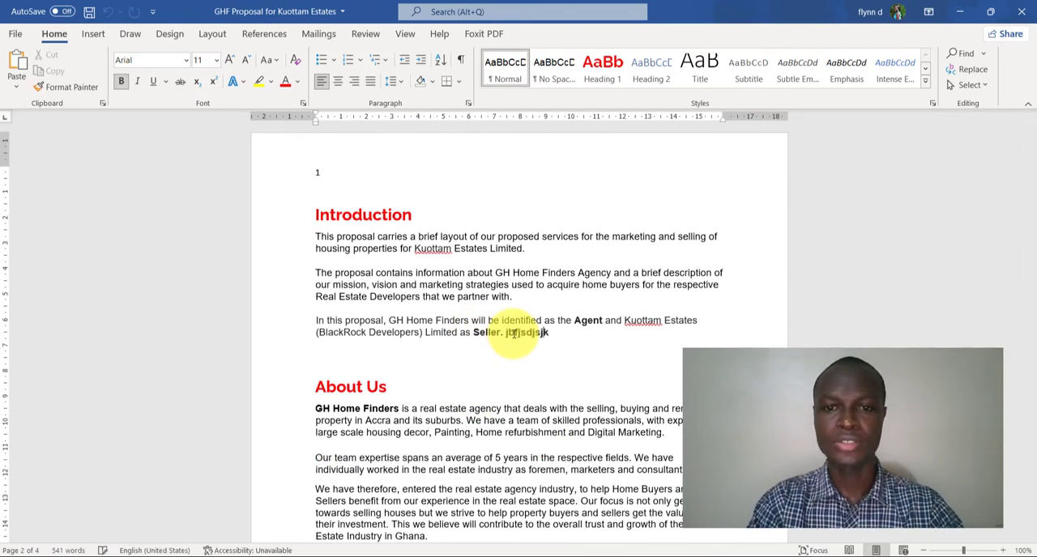
{"action": "type", "text": "snandla"}
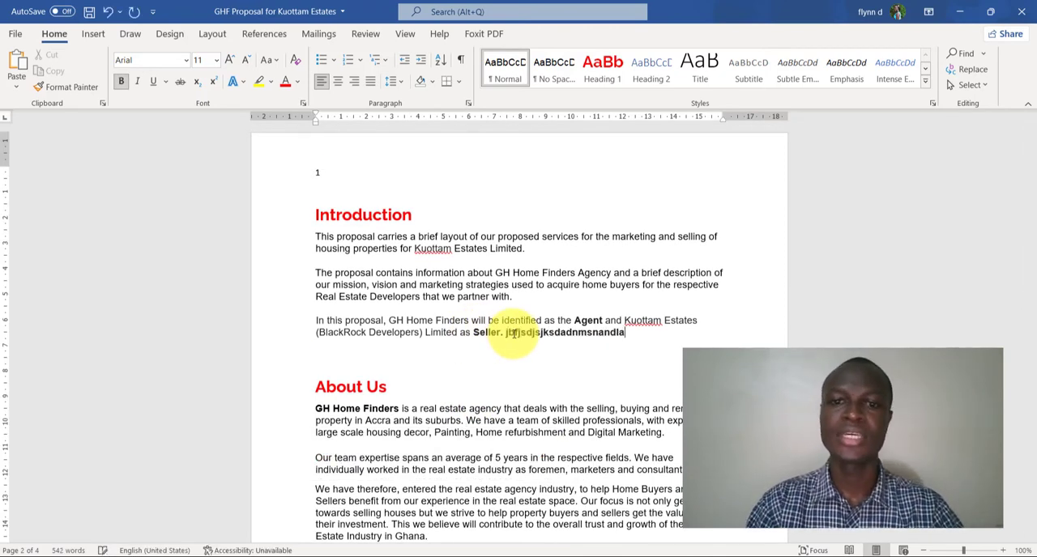
{"action": "type", "text": "sd"}
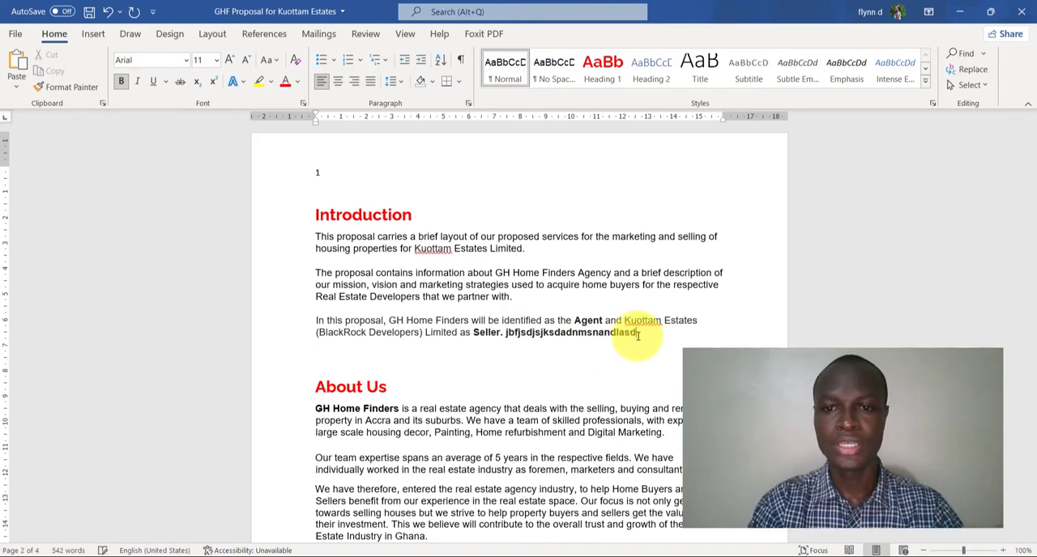
{"action": "key", "text": "Return"}
{"action": "type", "text": "asbdlkndlsnsslsa"}
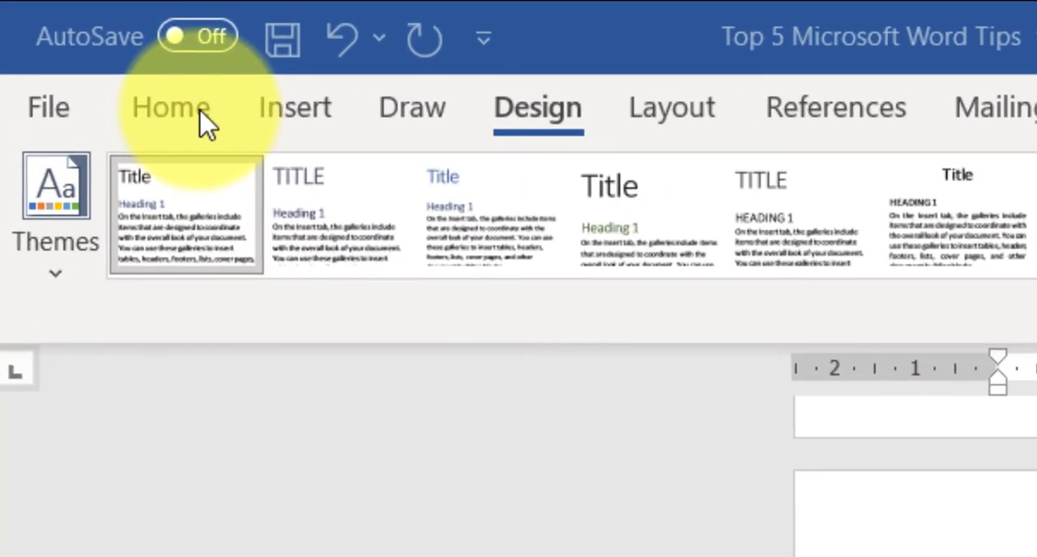
Step: Display the clipboard history and paste the copied Facebook and LinkedIn links on separate lines below the last "Copy this text"
{"action": "left_click", "coordinate": [196, 122]}
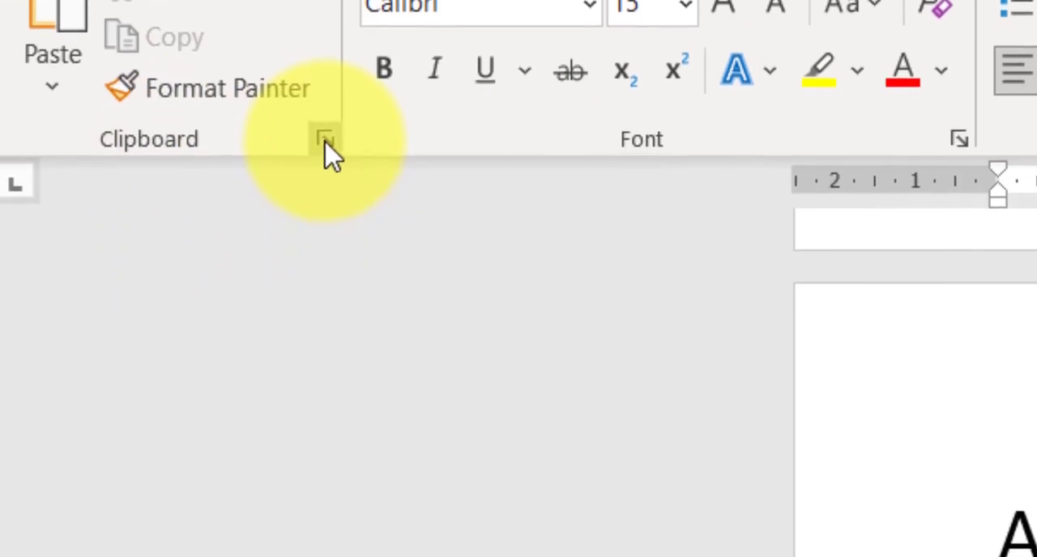
{"action": "left_click", "coordinate": [326, 328]}
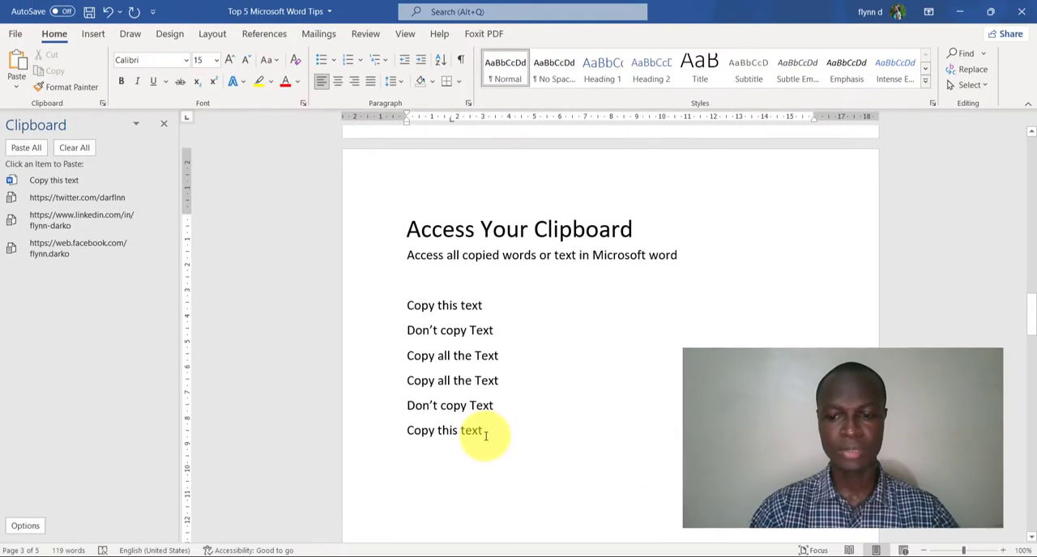
{"action": "key", "text": "Return"}
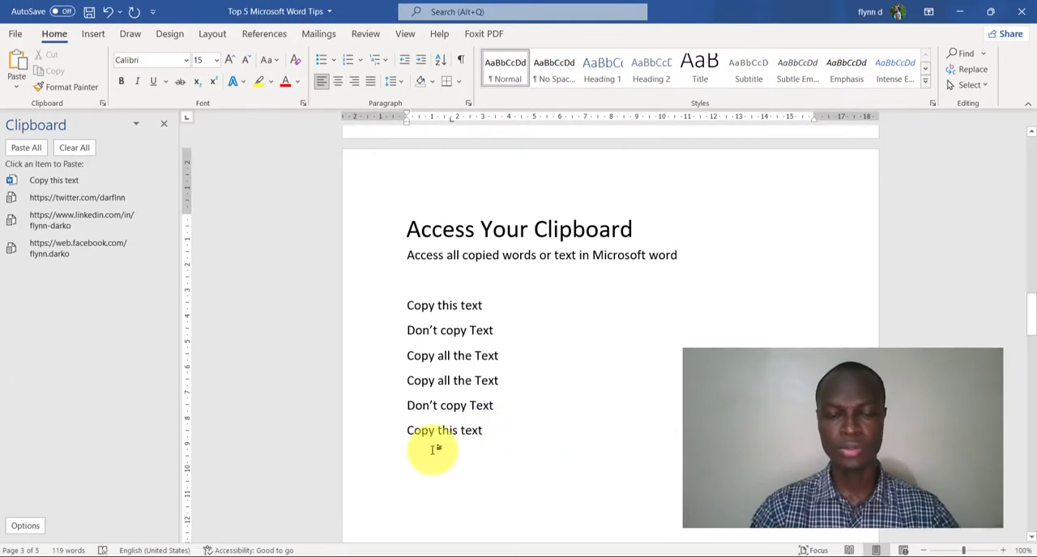
{"action": "left_click", "coordinate": [75, 258]}
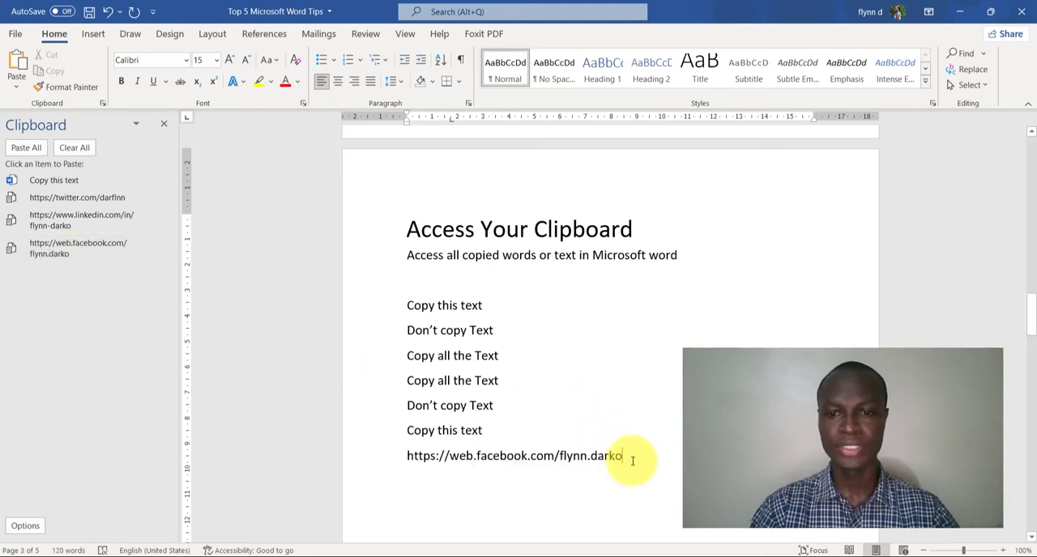
{"action": "key", "text": "Return"}
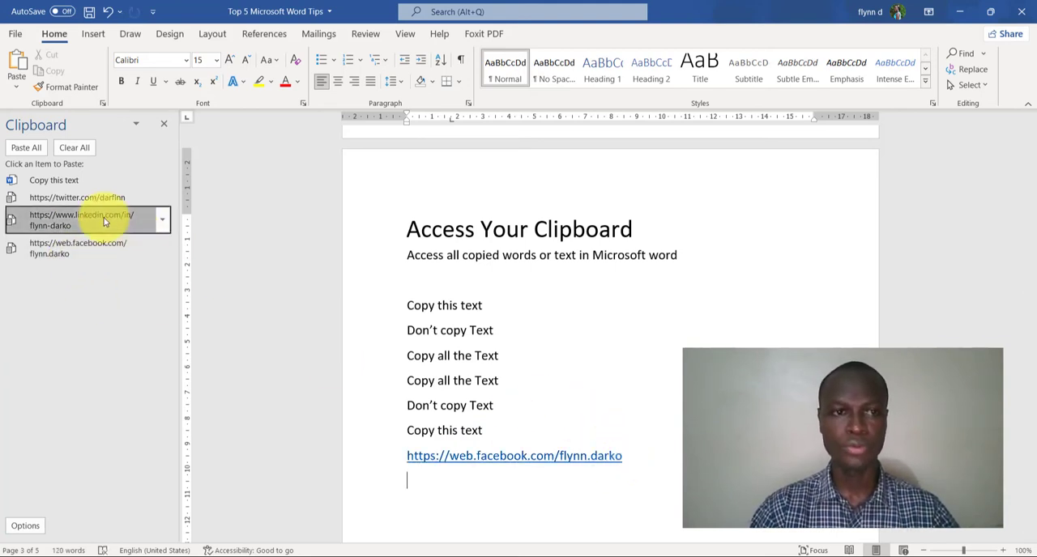
{"action": "left_click", "coordinate": [158, 220]}
Step: Delete the pasted Facebook and LinkedIn links and hide the clipboard history
{"action": "left_click_drag", "start_coordinate": [642, 481], "coordinate": [407, 457]}
{"action": "key", "text": "Delete"}
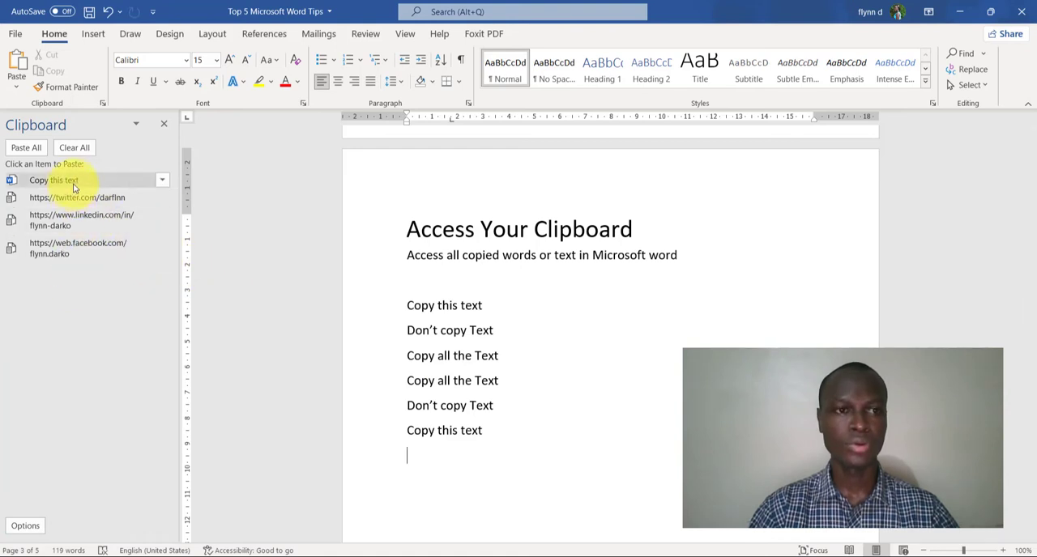
{"action": "left_click", "coordinate": [166, 125]}
{"action": "left_click", "coordinate": [102, 105]}
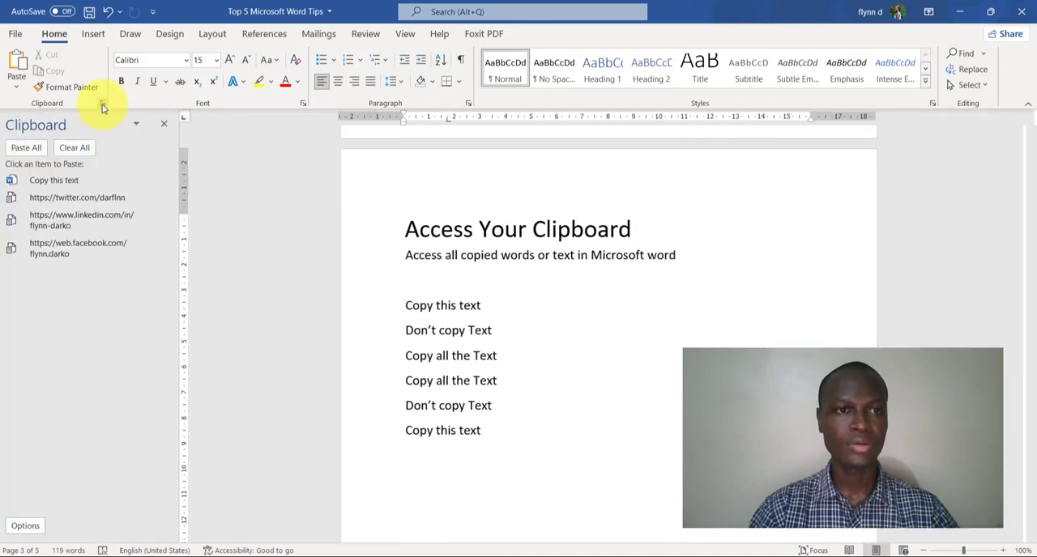
{"action": "left_click", "coordinate": [163, 126]}
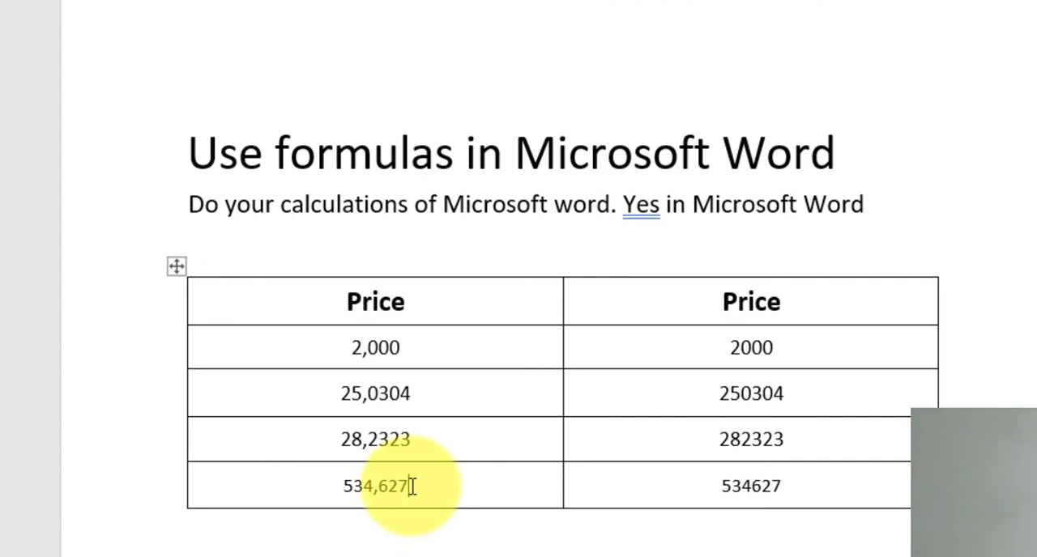
Step: Clear both totals in the last row of the Price table
{"action": "left_click_drag", "start_coordinate": [412, 486], "coordinate": [656, 487]}
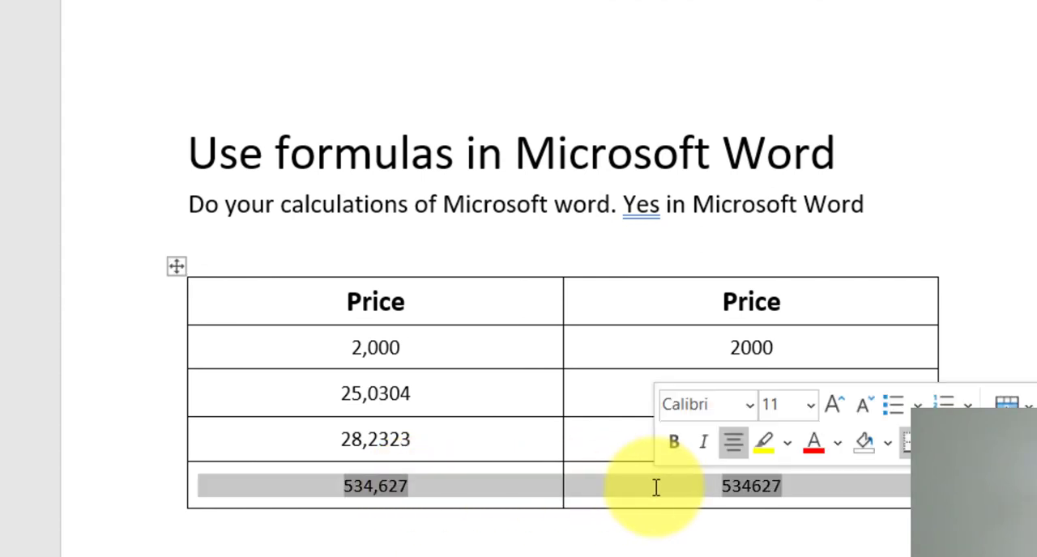
{"action": "key", "text": "Delete"}
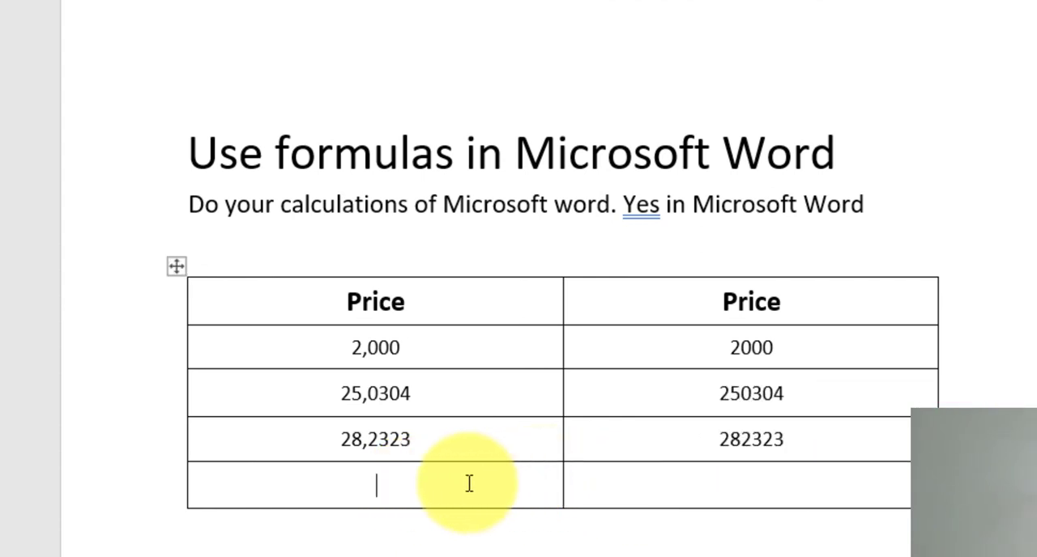
{"action": "left_click_drag", "start_coordinate": [342, 347], "coordinate": [412, 379]}
Step: Insert the formula =SUM(ABOVE) in the bottom cell of the first Price column and select its result
{"action": "left_click", "coordinate": [425, 439]}
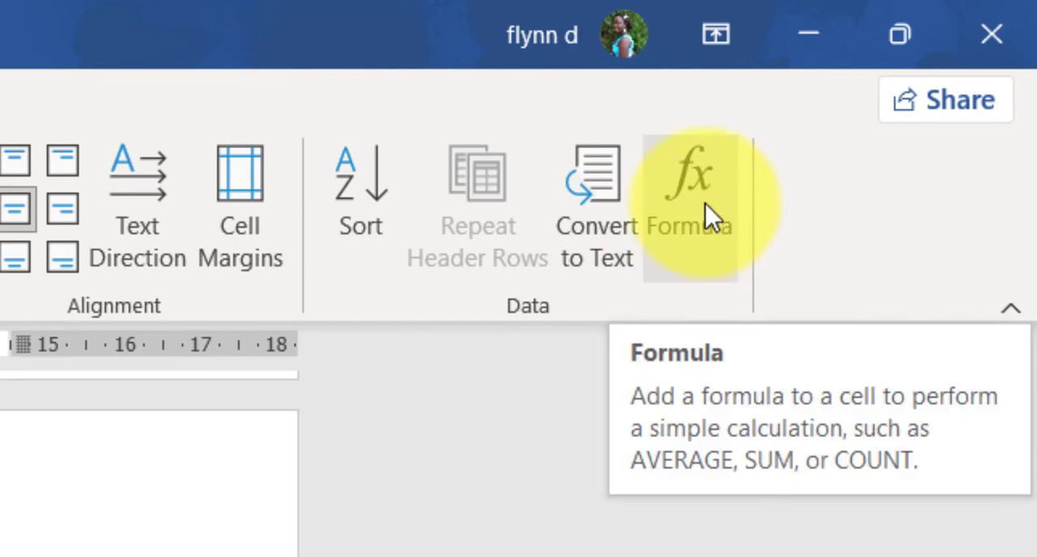
{"action": "left_click", "coordinate": [705, 204]}
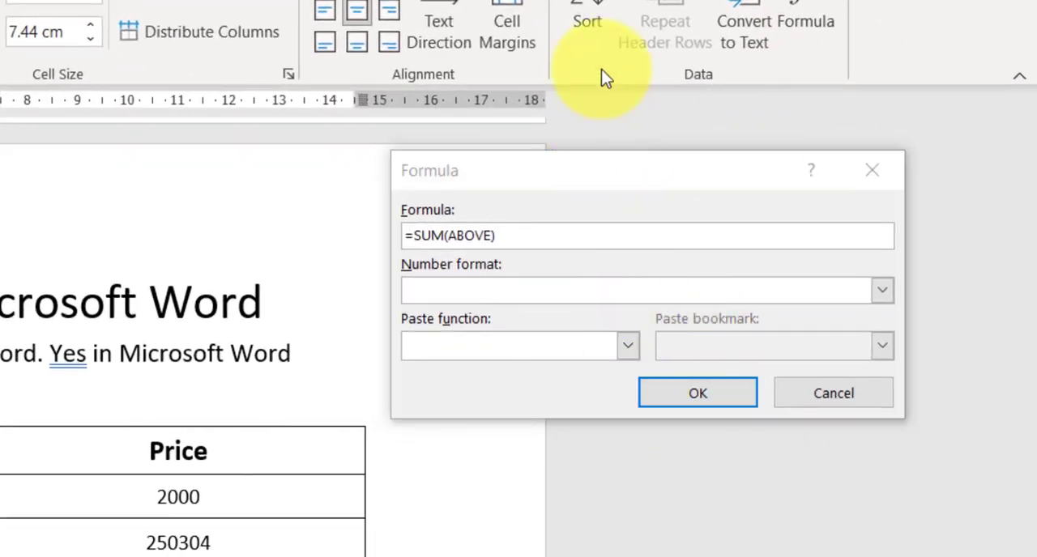
{"action": "left_click_drag", "start_coordinate": [597, 177], "coordinate": [653, 269]}
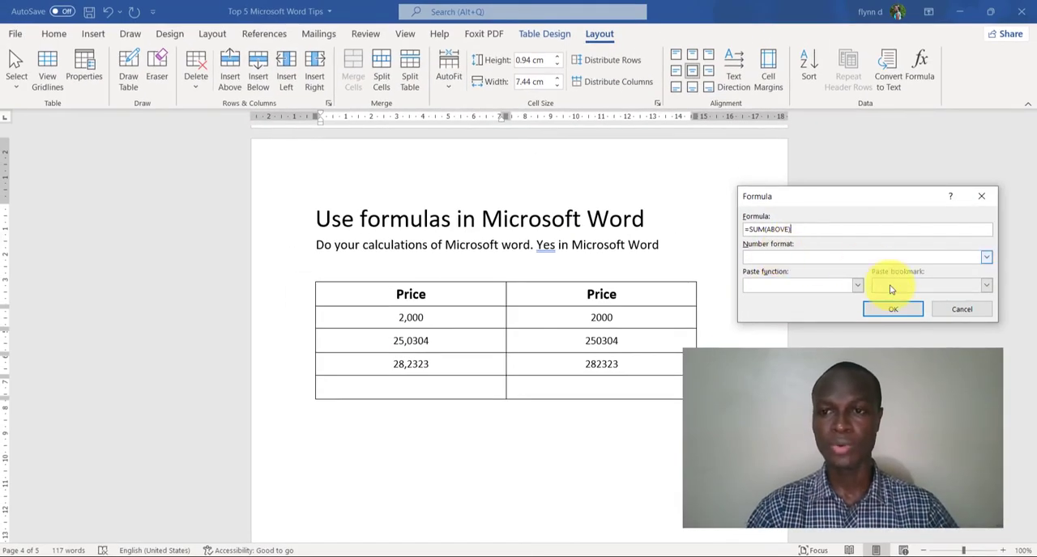
{"action": "left_click", "coordinate": [895, 308]}
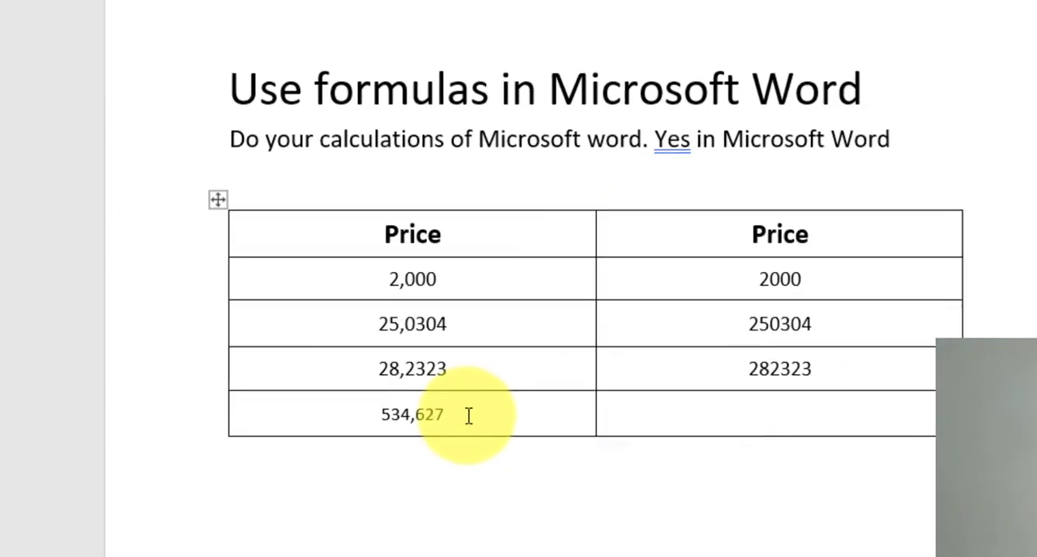
{"action": "left_click_drag", "start_coordinate": [438, 389], "coordinate": [372, 389]}
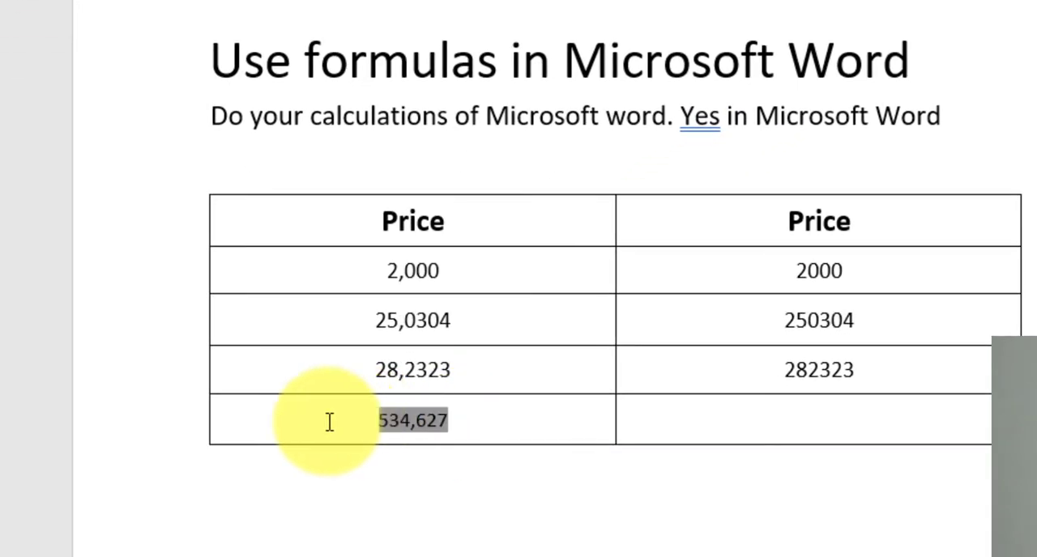
{"action": "left_click", "coordinate": [425, 429]}
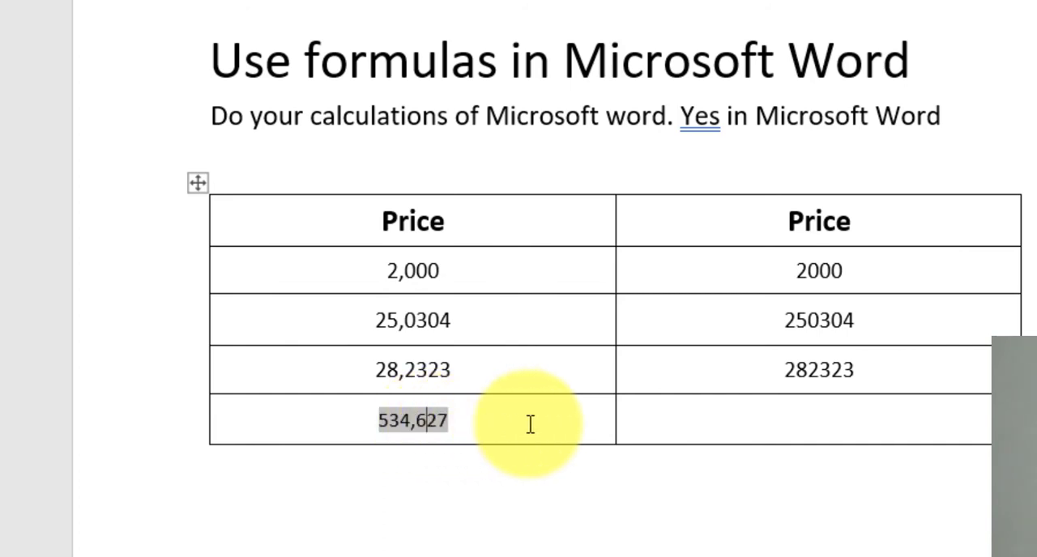
Step: Browse the functions offered for a formula in the bottom cell of the second Price column, then dismiss the formula settings
{"action": "left_click", "coordinate": [784, 416]}
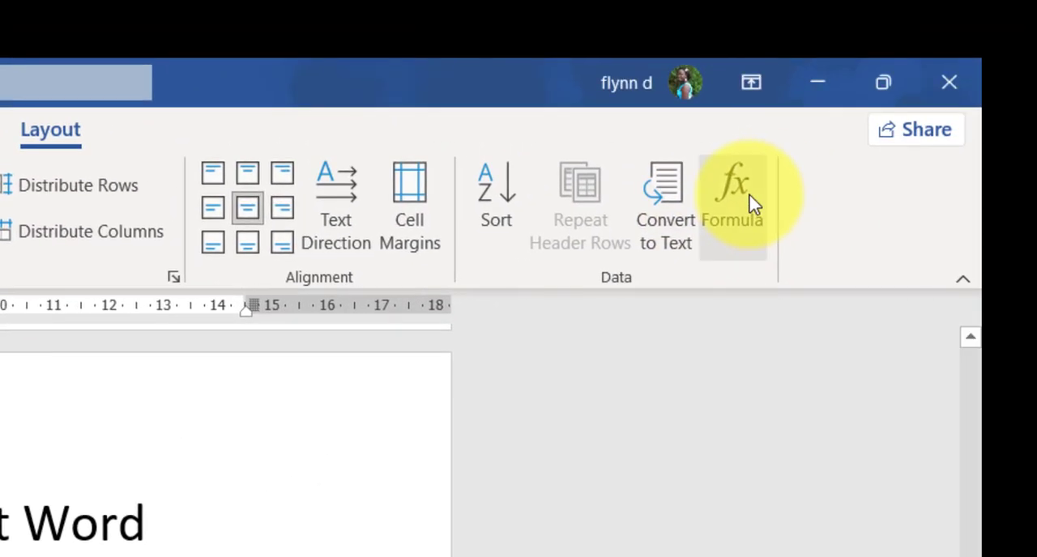
{"action": "left_click", "coordinate": [752, 204]}
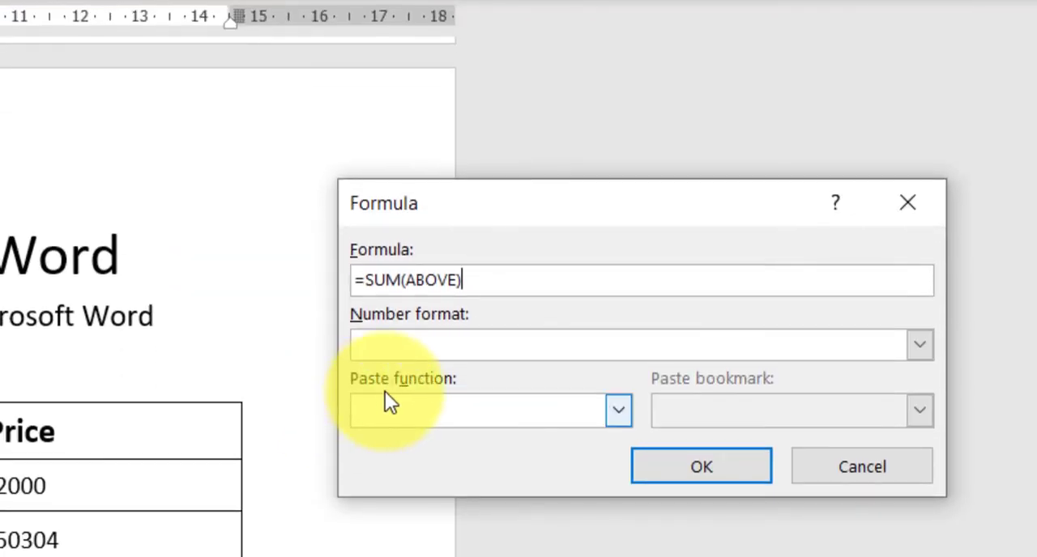
{"action": "left_click", "coordinate": [618, 410]}
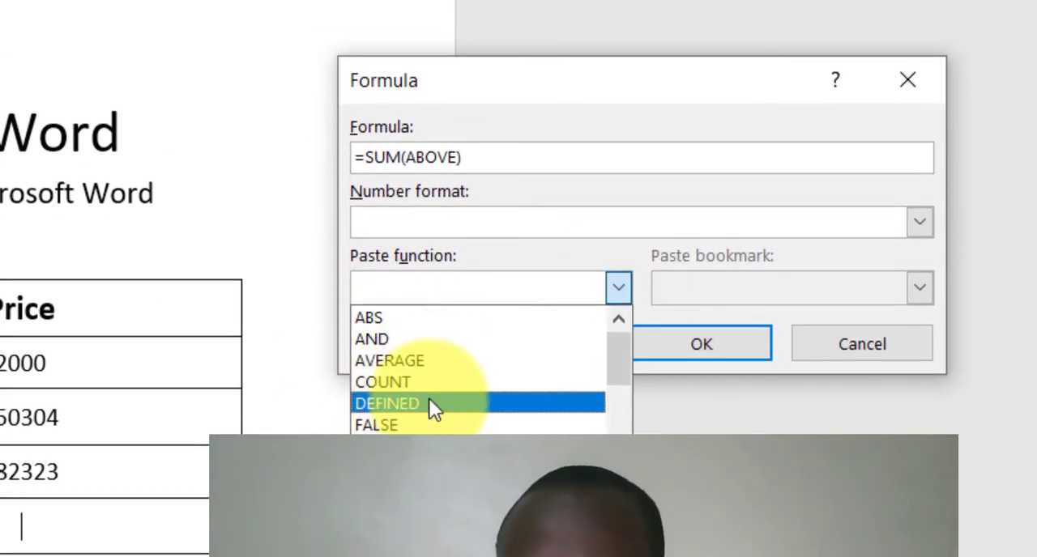
{"action": "scroll", "coordinate": [453, 417], "scroll_direction": "down", "scroll_amount": 4}
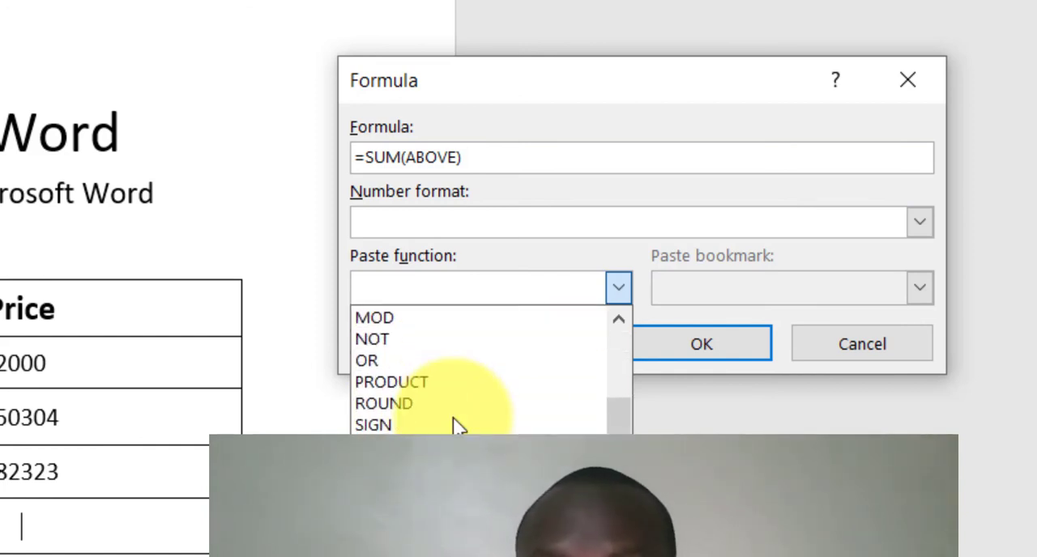
{"action": "left_click", "coordinate": [653, 305]}
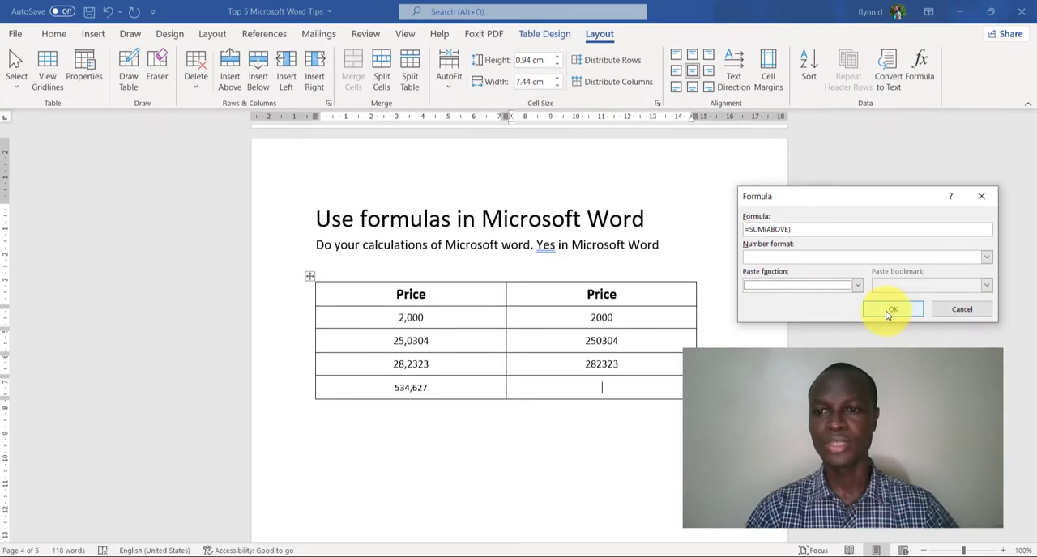
{"action": "left_click", "coordinate": [825, 328]}
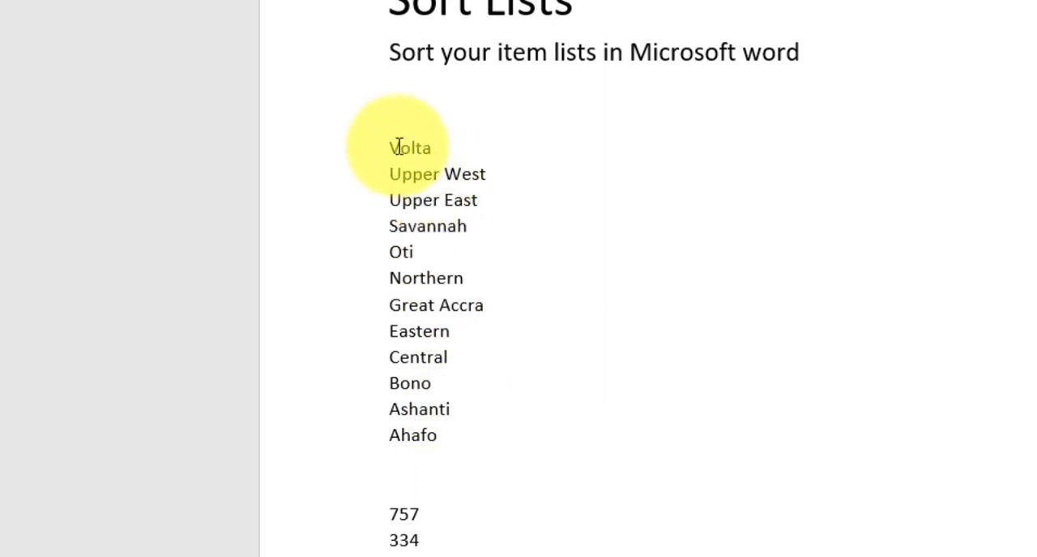
Step: Sort the list of regions under Sort Lists by paragraphs as text in ascending order, with no header row
{"action": "left_click_drag", "start_coordinate": [399, 148], "coordinate": [456, 456]}
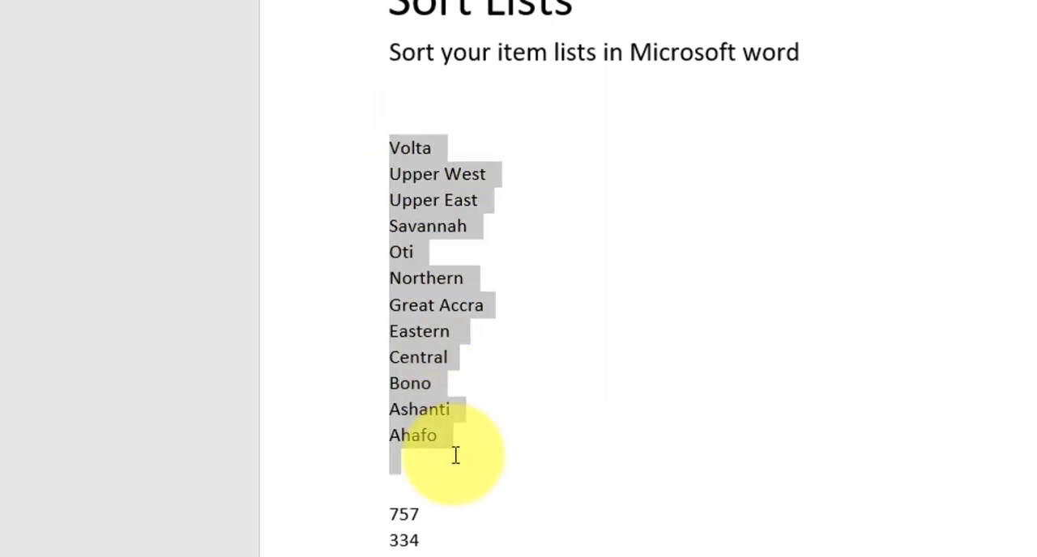
{"action": "left_click", "coordinate": [425, 318]}
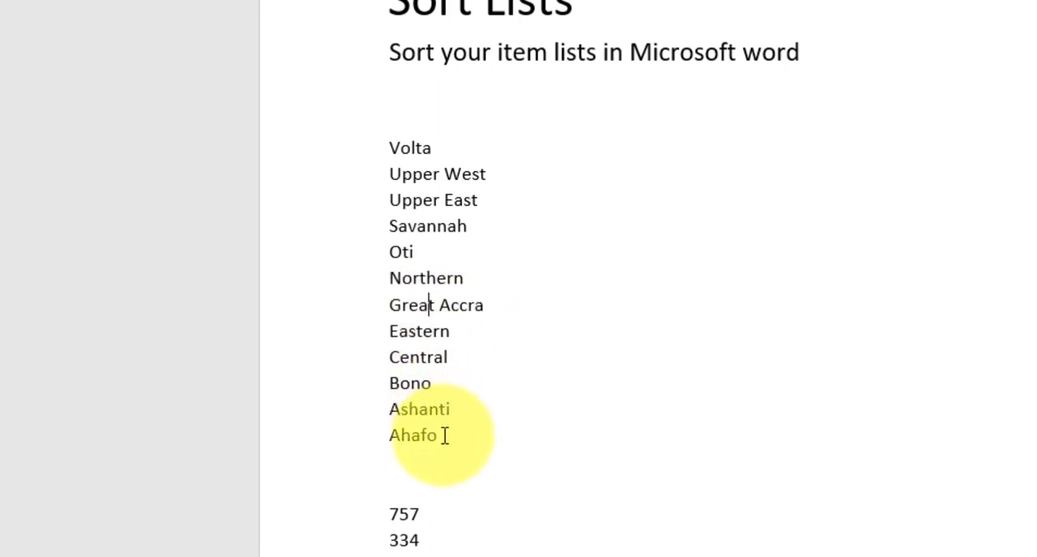
{"action": "left_click_drag", "start_coordinate": [443, 435], "coordinate": [412, 180]}
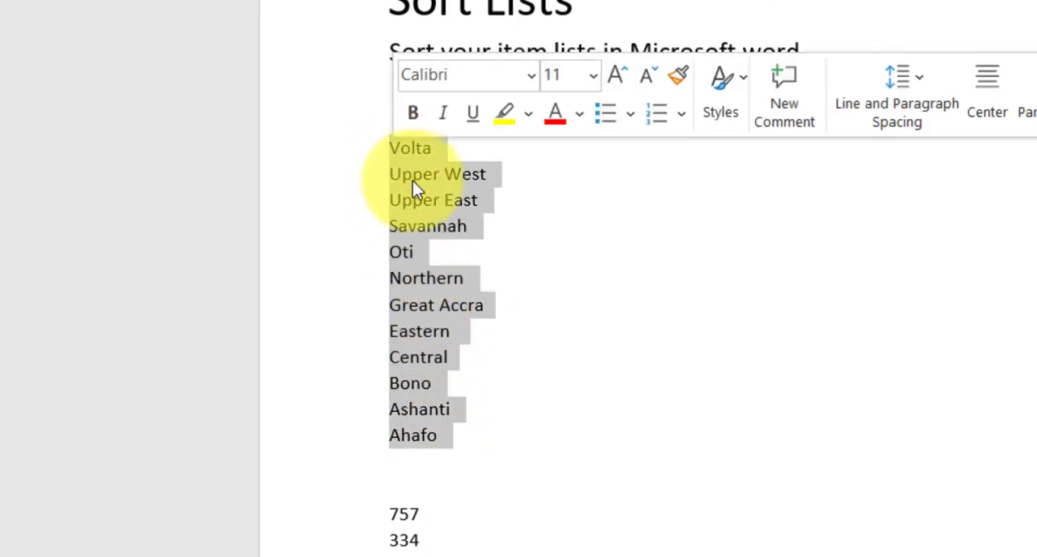
{"action": "left_click", "coordinate": [458, 226]}
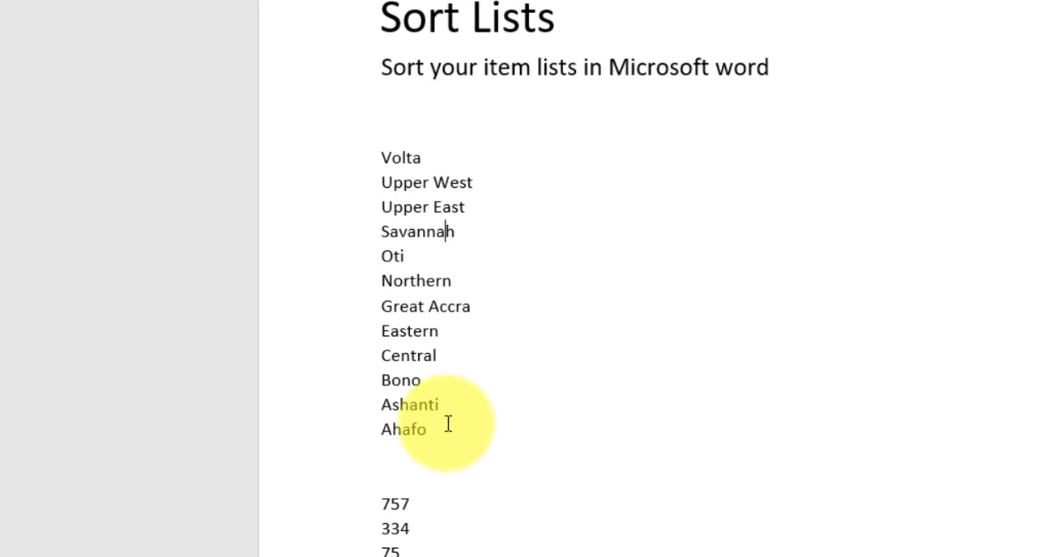
{"action": "left_click_drag", "start_coordinate": [448, 425], "coordinate": [392, 148]}
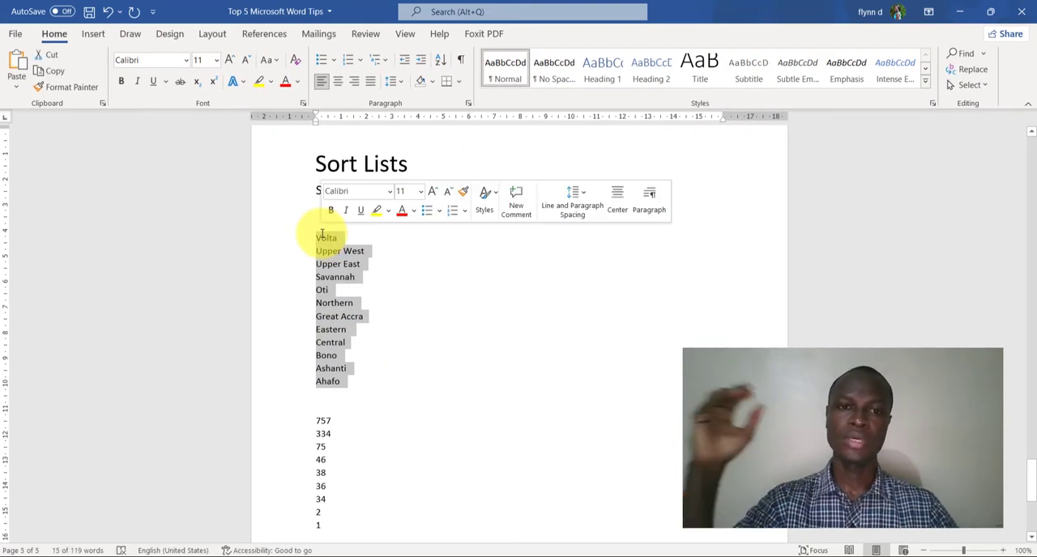
{"action": "left_click", "coordinate": [341, 316]}
{"action": "left_click_drag", "start_coordinate": [356, 381], "coordinate": [329, 237]}
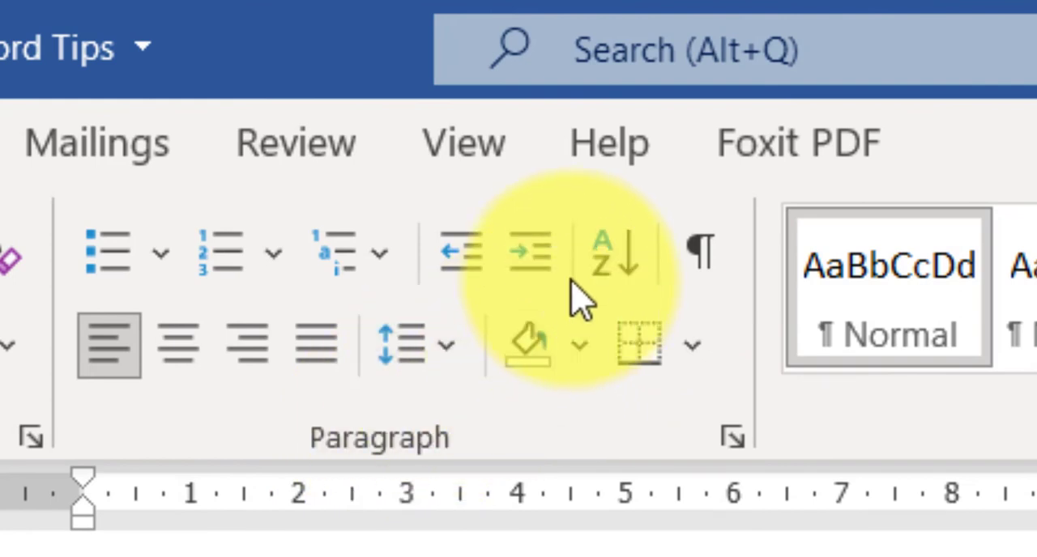
{"action": "left_click", "coordinate": [628, 271]}
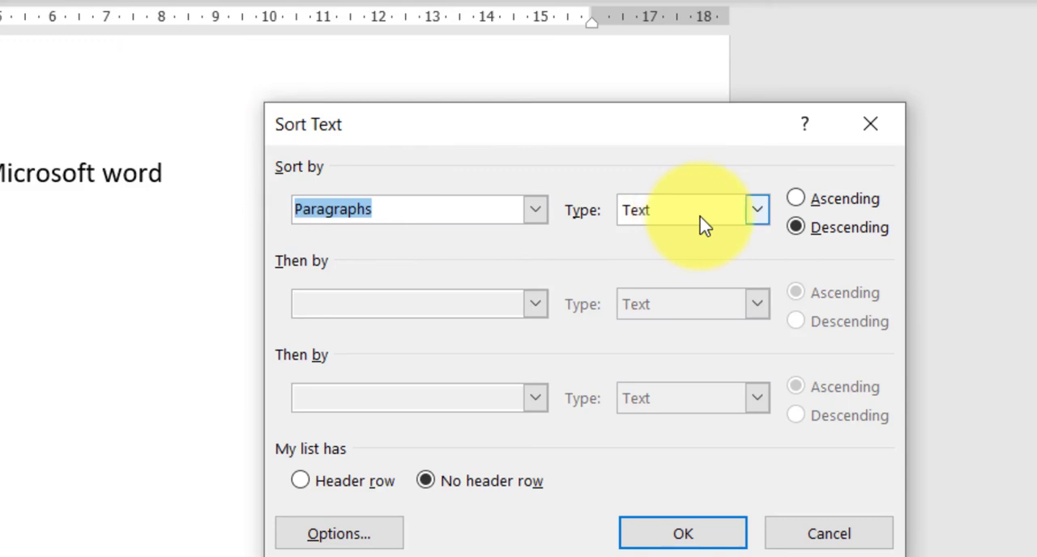
{"action": "left_click", "coordinate": [797, 201]}
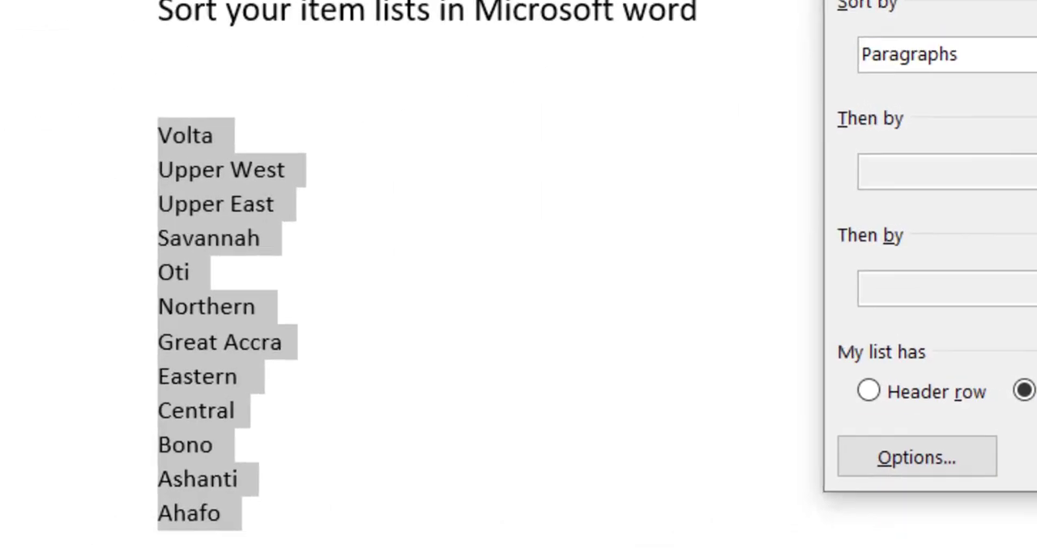
{"action": "left_click", "coordinate": [705, 547]}
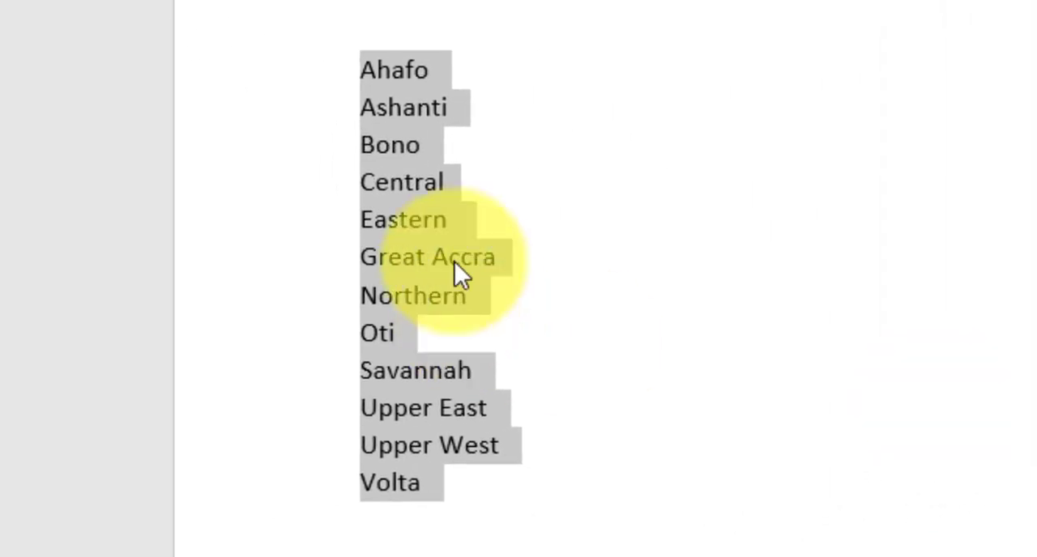
{"action": "left_click", "coordinate": [458, 188]}
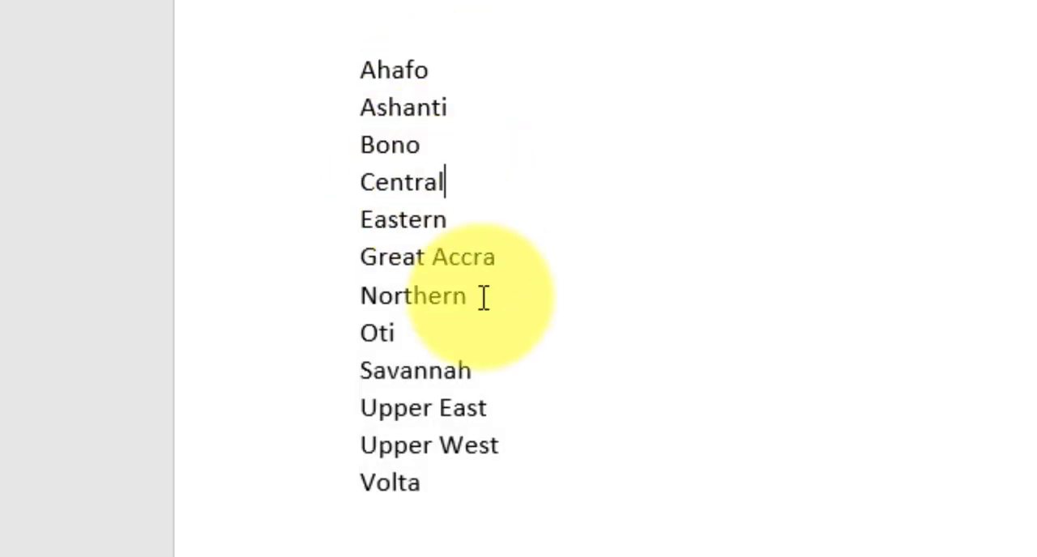
Step: Sort the list of numbers below the regions by paragraphs, using the Number type in ascending order
{"action": "scroll", "coordinate": [483, 298], "scroll_direction": "down", "scroll_amount": 2}
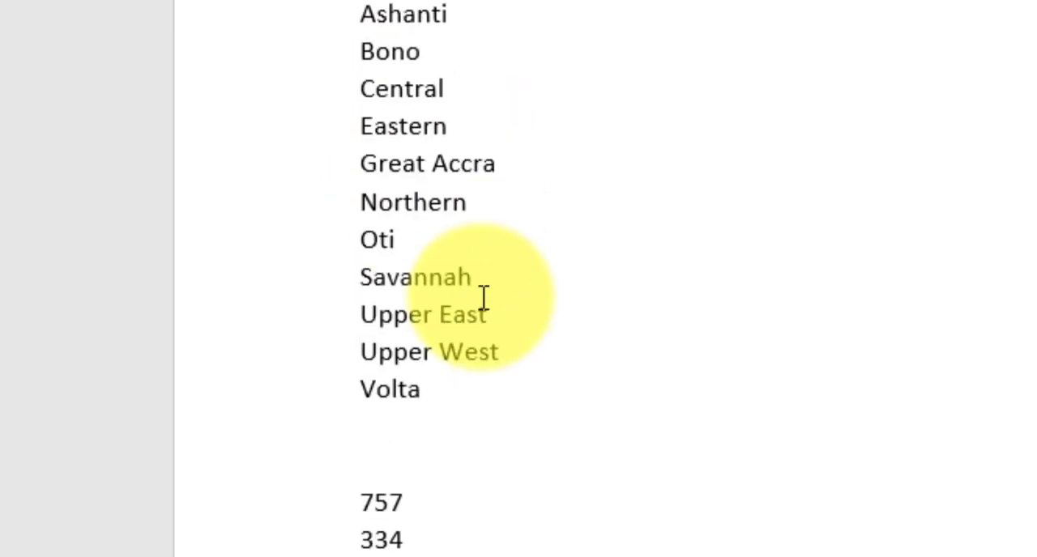
{"action": "scroll", "coordinate": [511, 302], "scroll_direction": "down", "scroll_amount": 8}
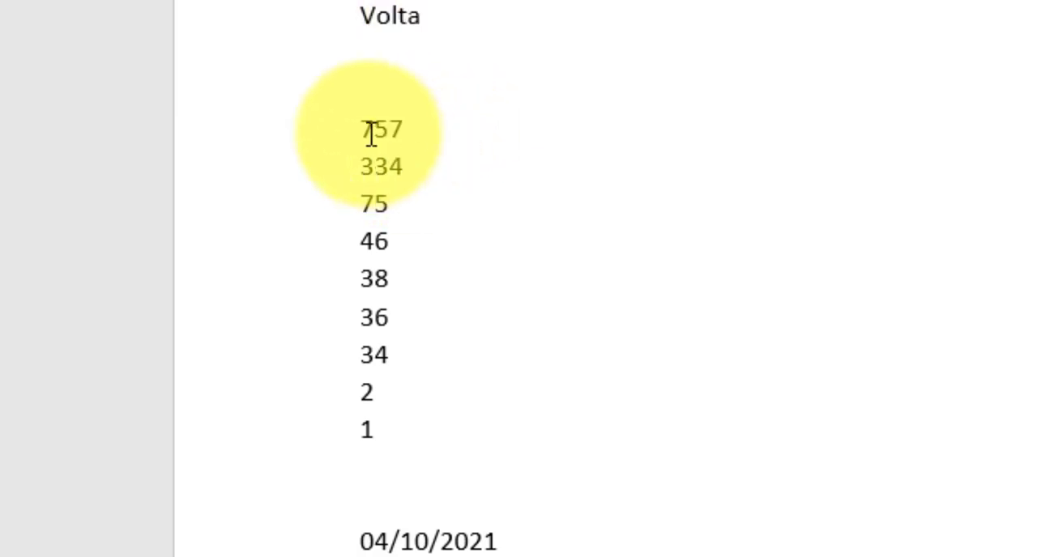
{"action": "left_click_drag", "start_coordinate": [364, 129], "coordinate": [387, 431]}
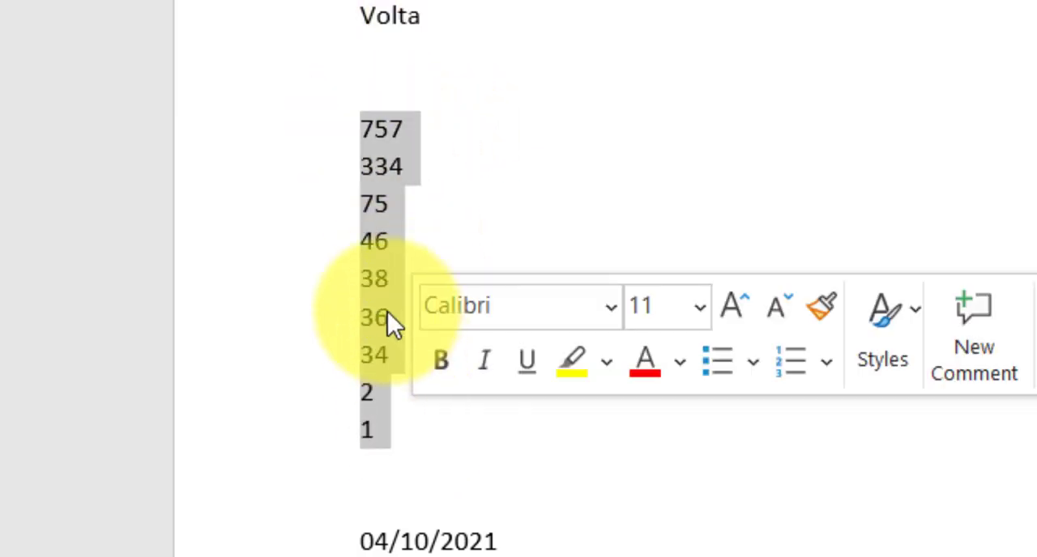
{"action": "left_click", "coordinate": [392, 318]}
{"action": "left_click", "coordinate": [374, 149]}
{"action": "left_click_drag", "start_coordinate": [367, 128], "coordinate": [412, 462]}
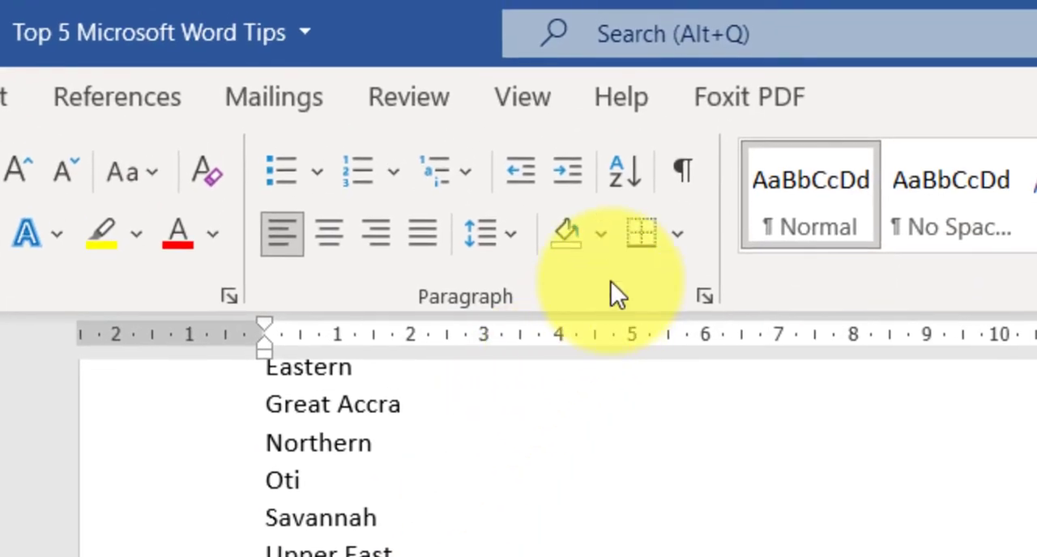
{"action": "left_click", "coordinate": [625, 173]}
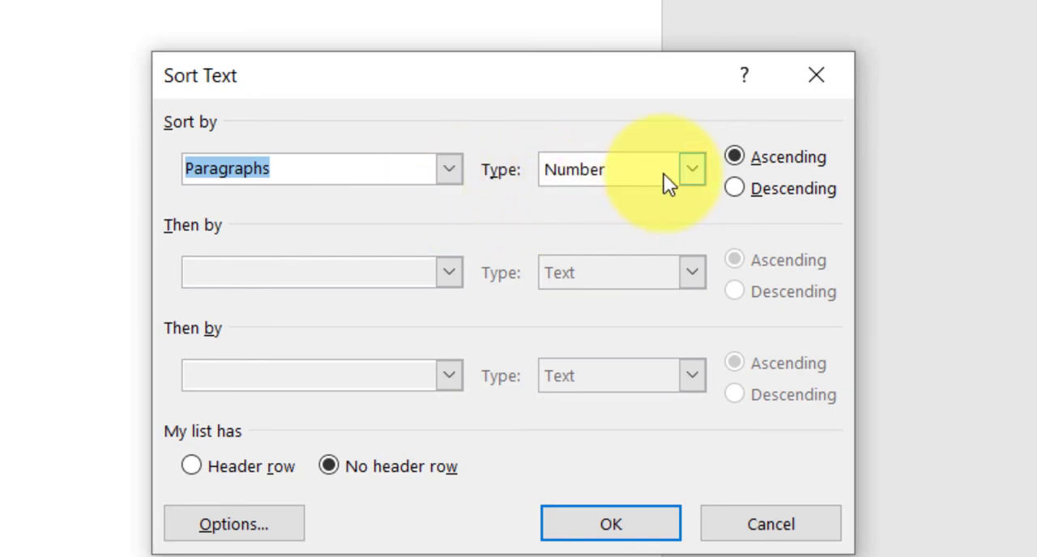
{"action": "left_click", "coordinate": [696, 178]}
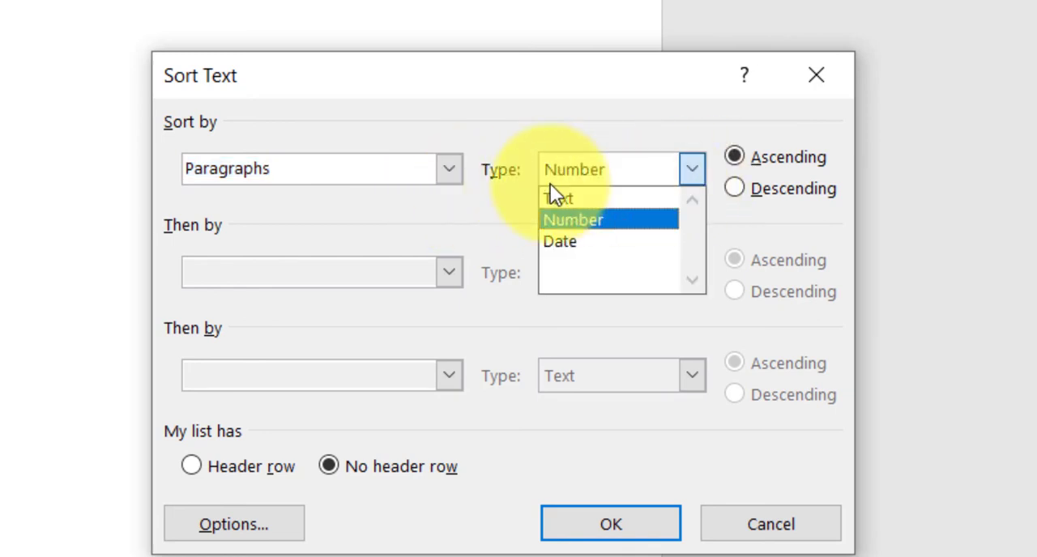
{"action": "left_click", "coordinate": [607, 228]}
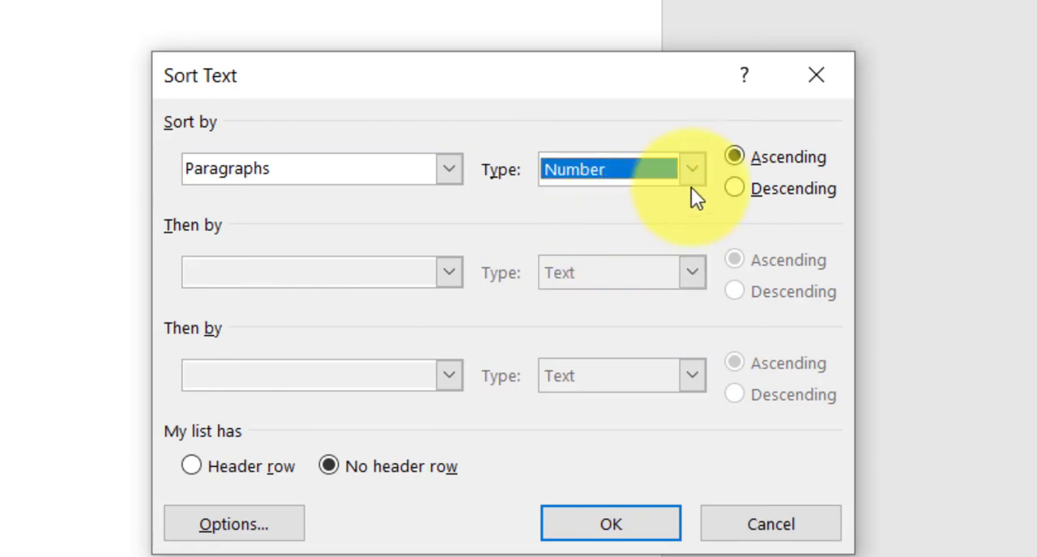
{"action": "left_click", "coordinate": [655, 517]}
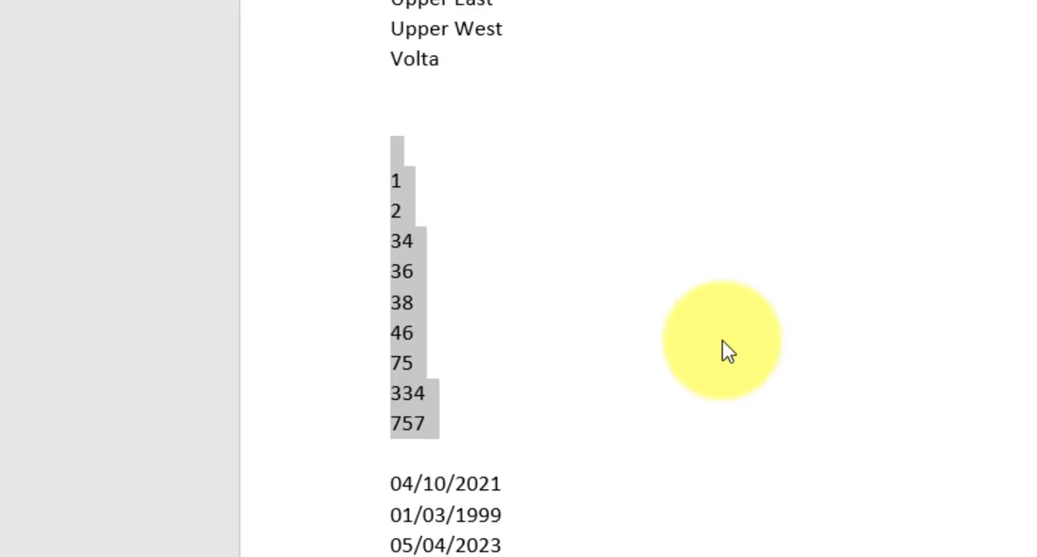
{"action": "left_click", "coordinate": [543, 328]}
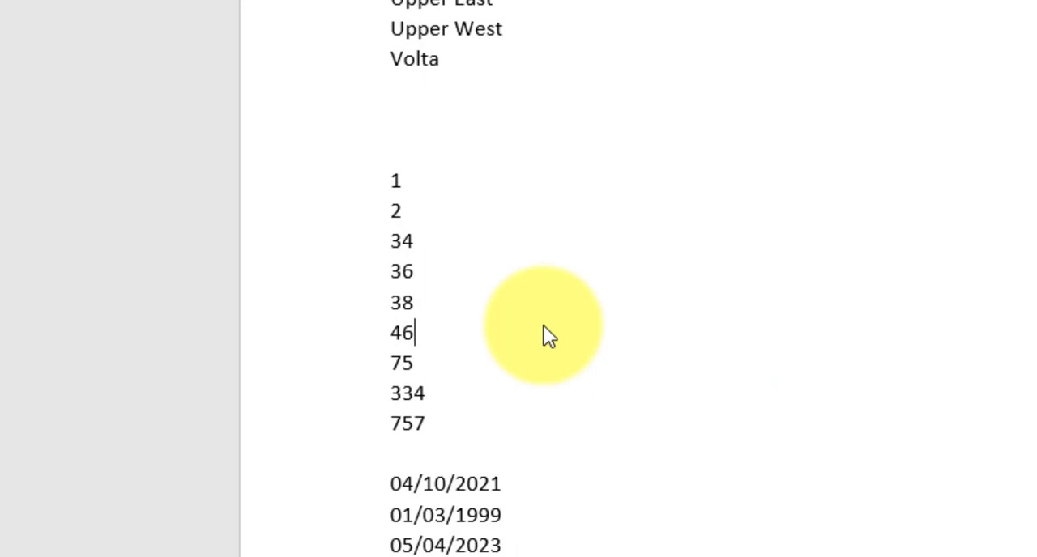
Step: Sort the three dates below the number list by paragraphs, using the Date type in ascending order
{"action": "scroll", "coordinate": [546, 328], "scroll_direction": "down", "scroll_amount": 2}
{"action": "left_click", "coordinate": [509, 394]}
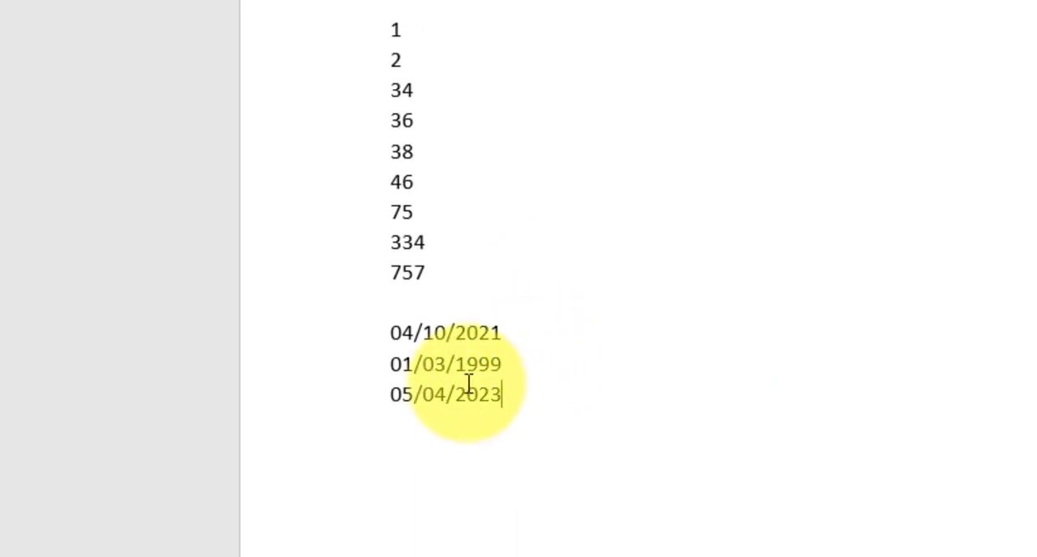
{"action": "left_click_drag", "start_coordinate": [468, 384], "coordinate": [370, 348]}
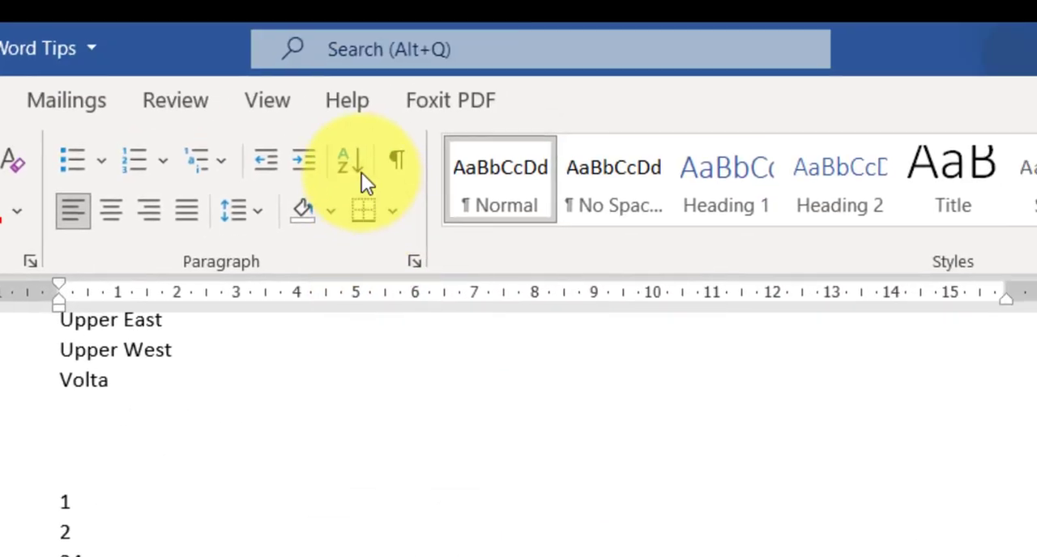
{"action": "left_click", "coordinate": [362, 173]}
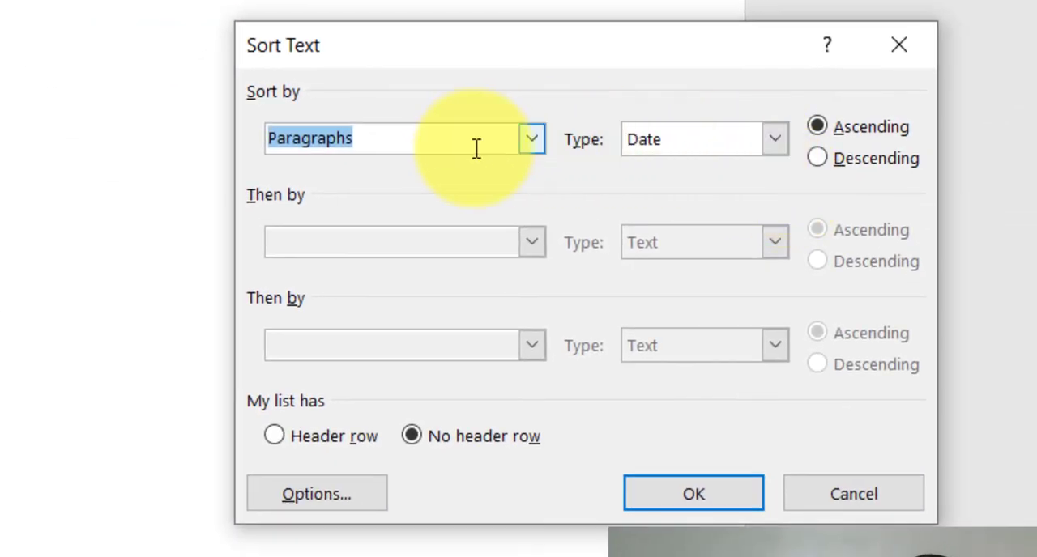
{"action": "left_click", "coordinate": [775, 146]}
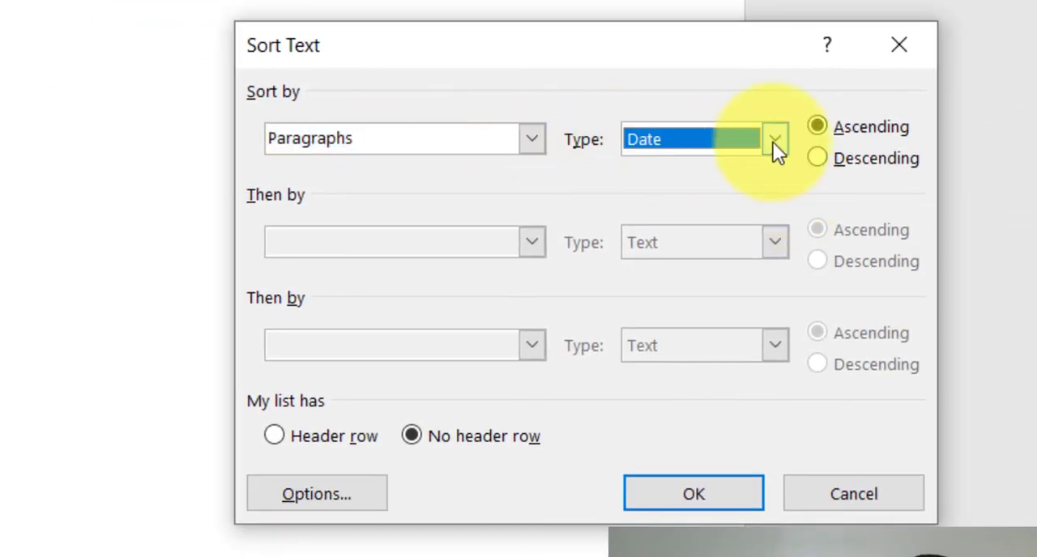
{"action": "left_click", "coordinate": [775, 143]}
{"action": "left_click", "coordinate": [772, 144]}
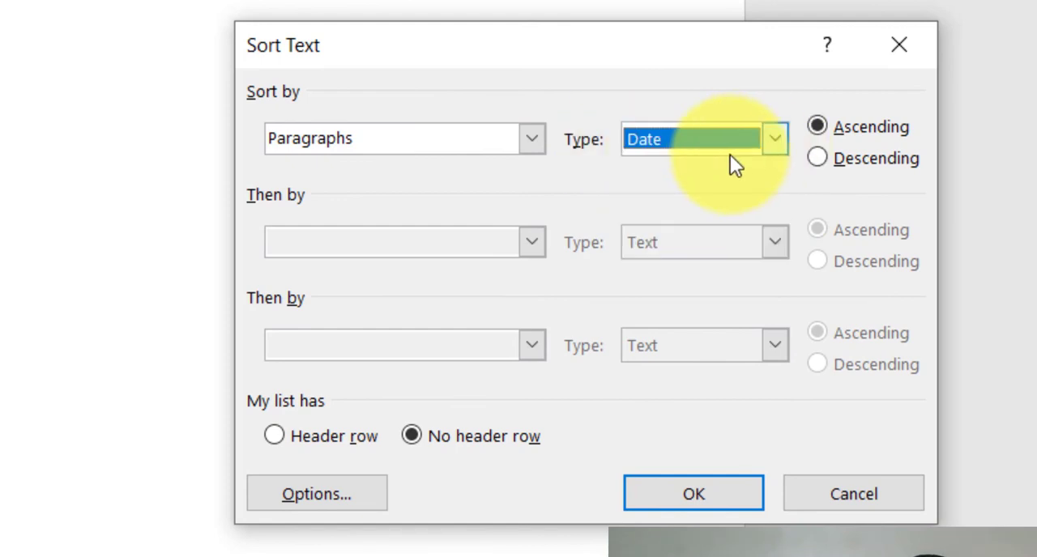
{"action": "left_click", "coordinate": [818, 127]}
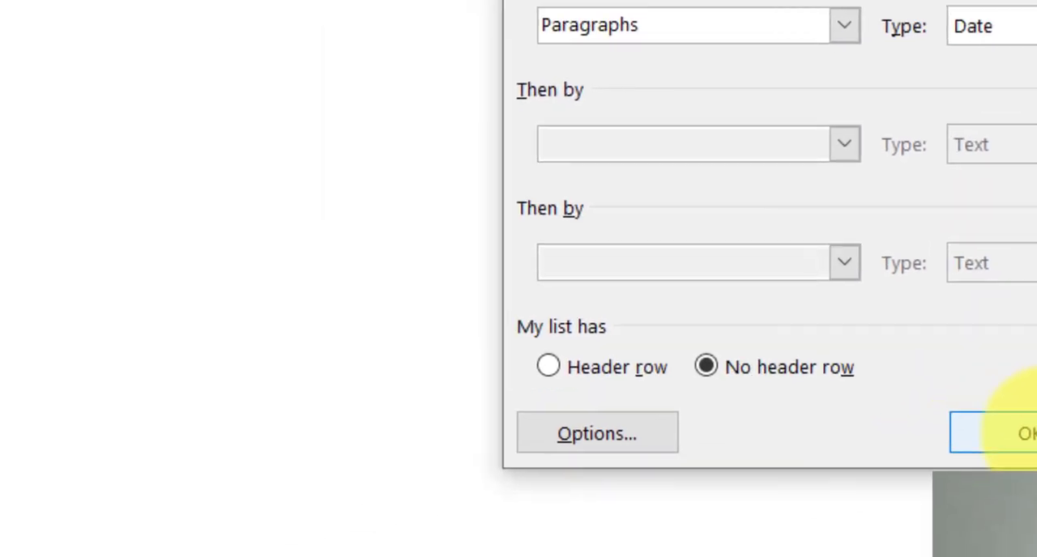
{"action": "left_click", "coordinate": [693, 495]}
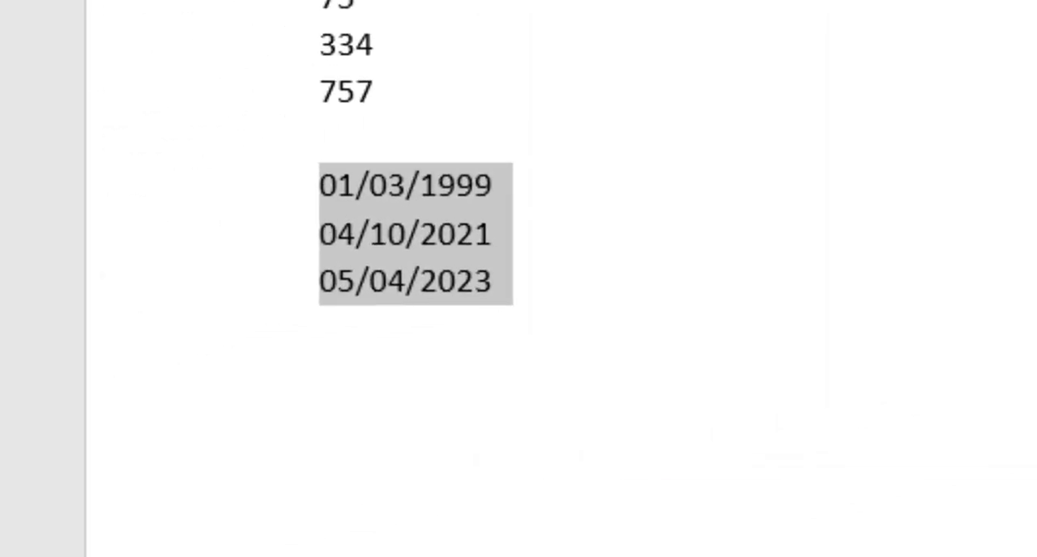